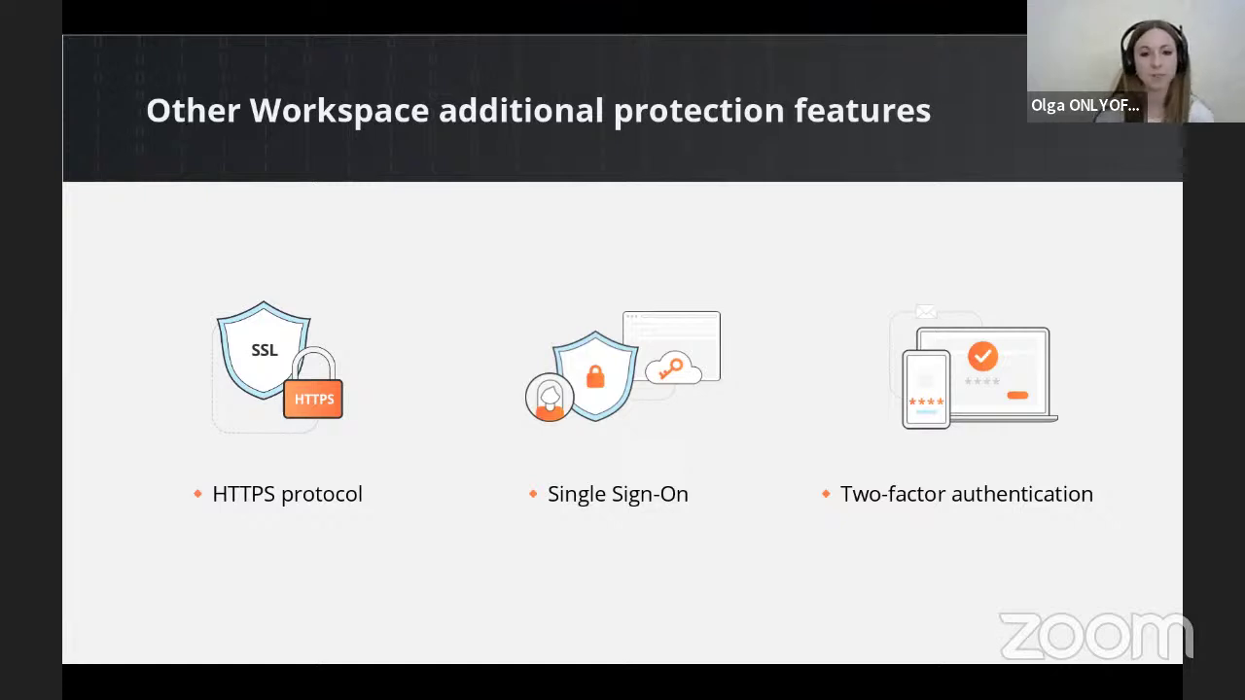
Step: Exit the full-screen slideshow on the 'Other Workspace additional protection features' slide
{"action": "key", "text": "Escape"}
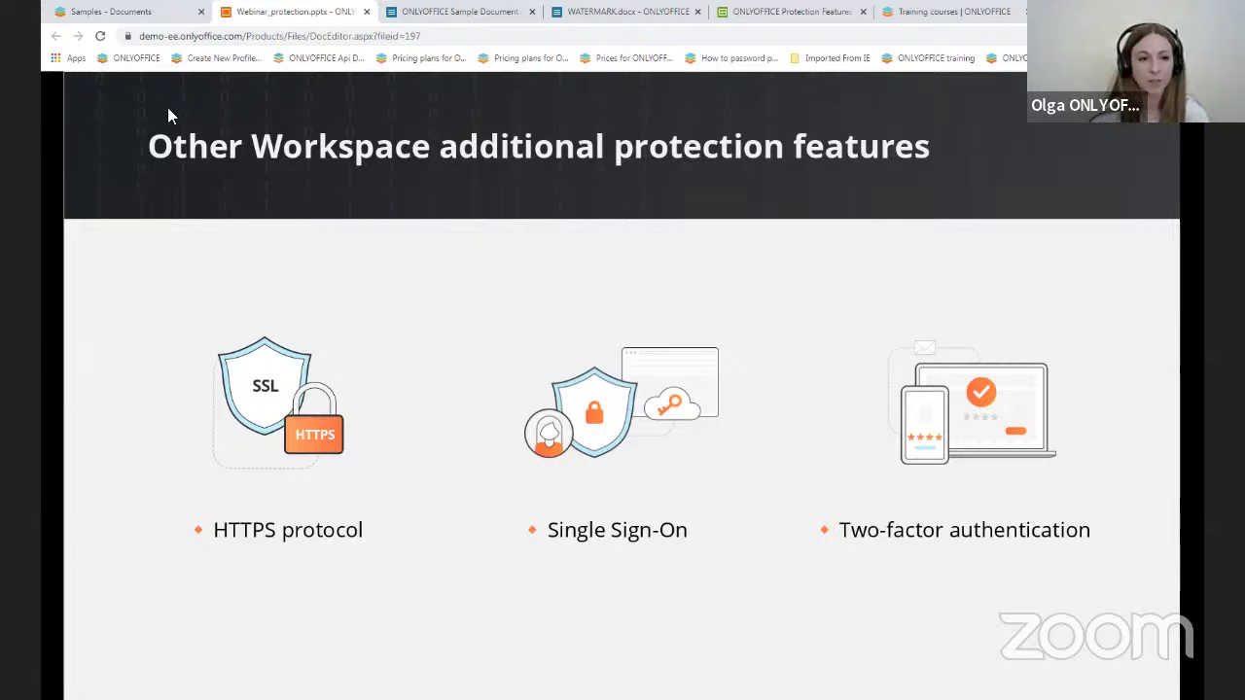
Step: Check ONLYOFFICE Sample Document's shared users and their access rights, then open it in the editor
{"action": "left_click", "coordinate": [173, 10]}
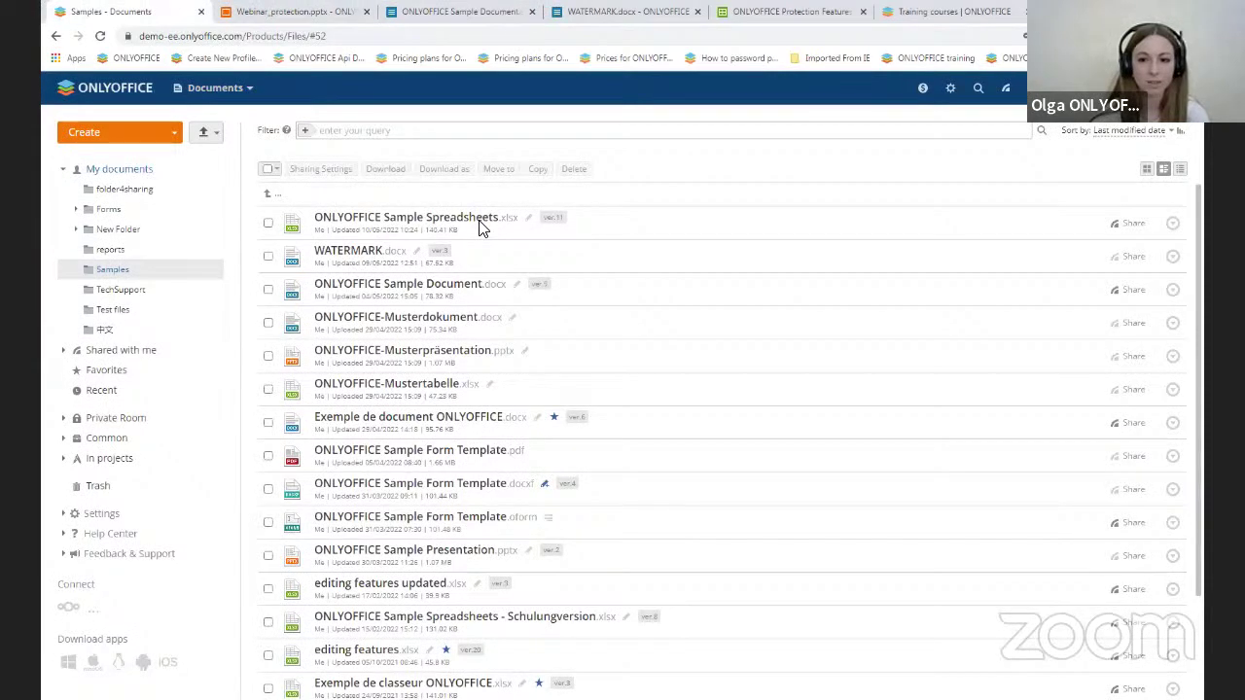
{"action": "left_click", "coordinate": [1131, 290]}
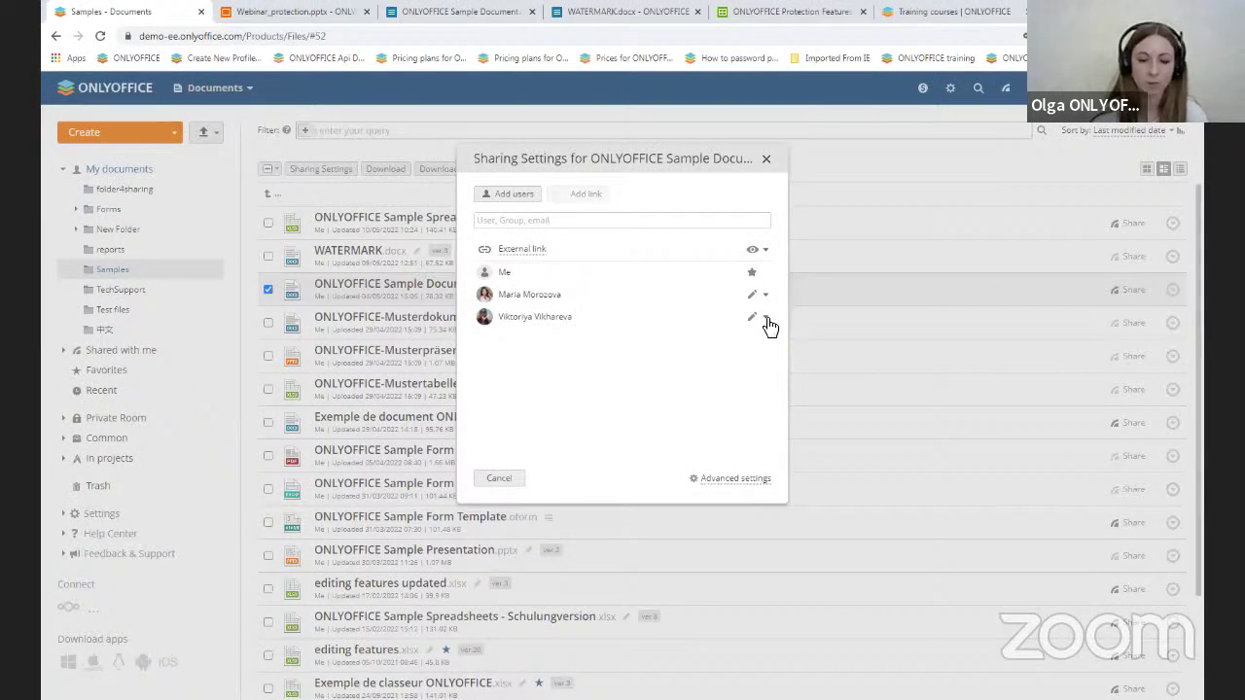
{"action": "left_click", "coordinate": [766, 321]}
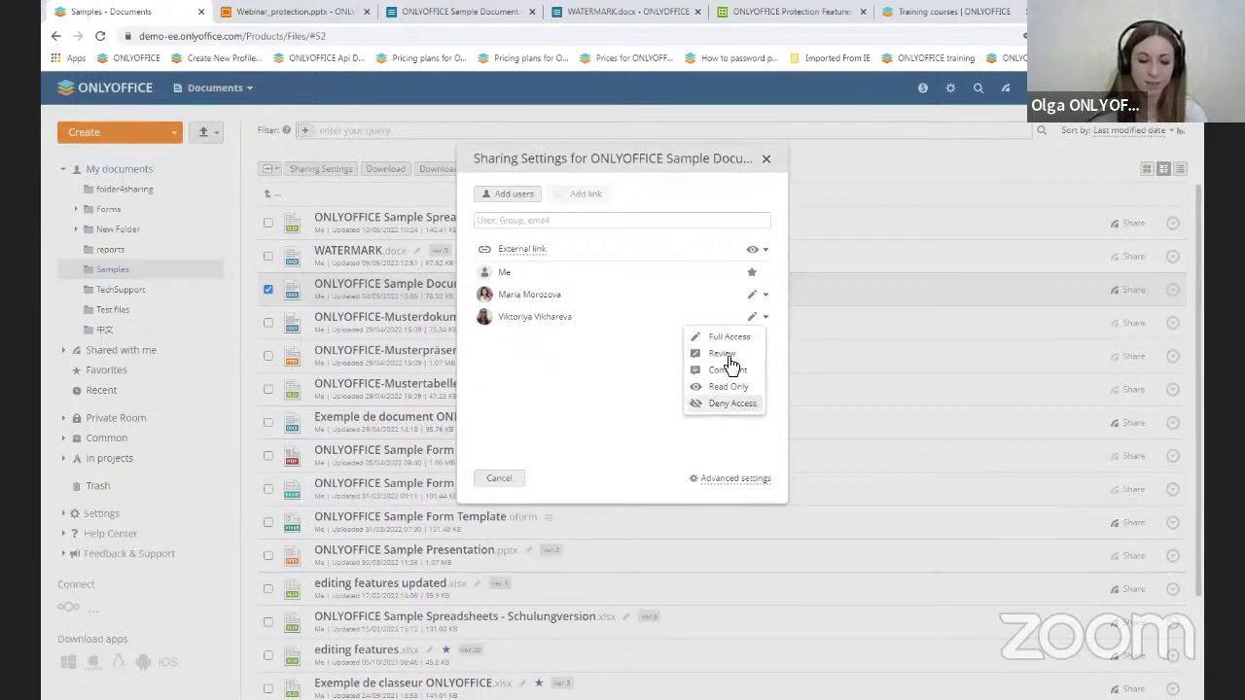
{"action": "left_click", "coordinate": [767, 159]}
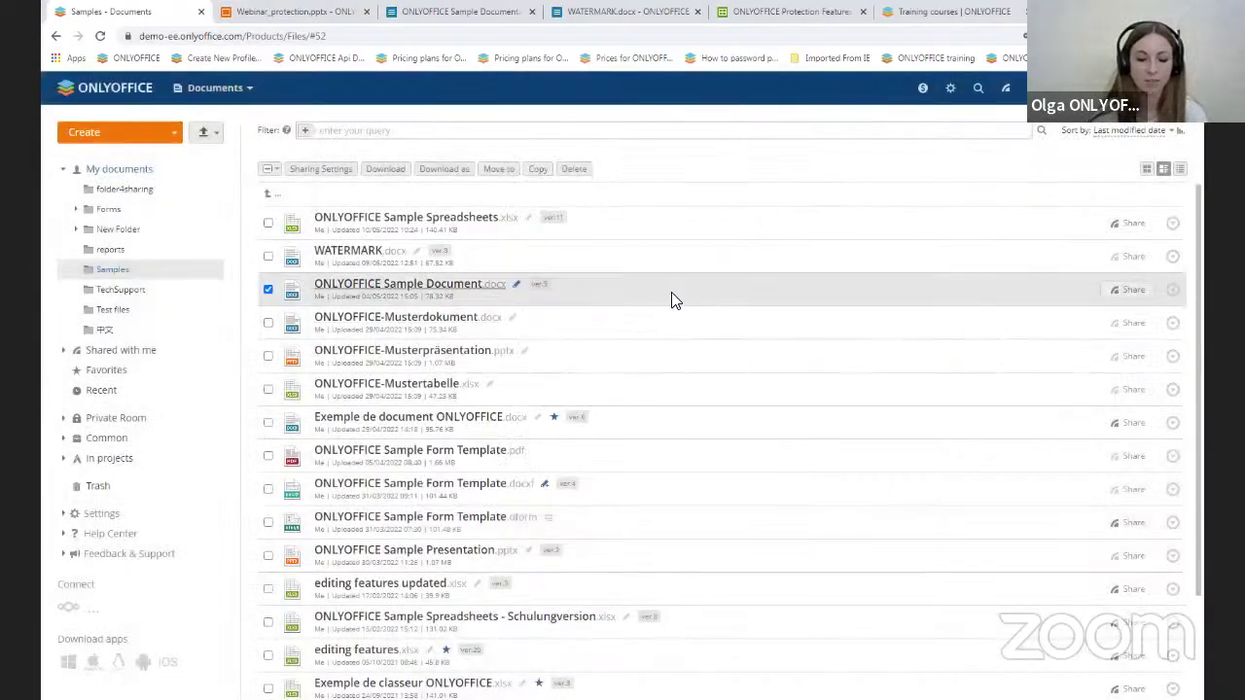
{"action": "left_click", "coordinate": [510, 10]}
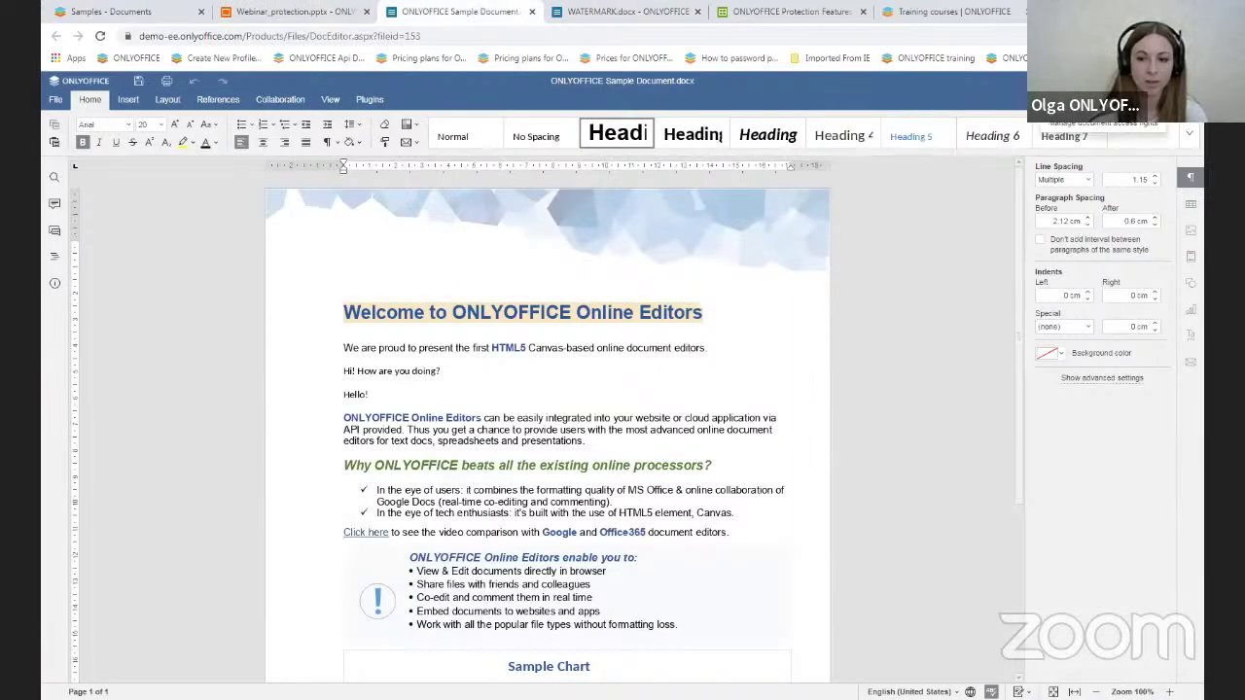
Step: Inspect the Sample Document's user access rights and advanced sharing checkboxes, then go to WATERMARK.docx
{"action": "left_click", "coordinate": [1103, 79]}
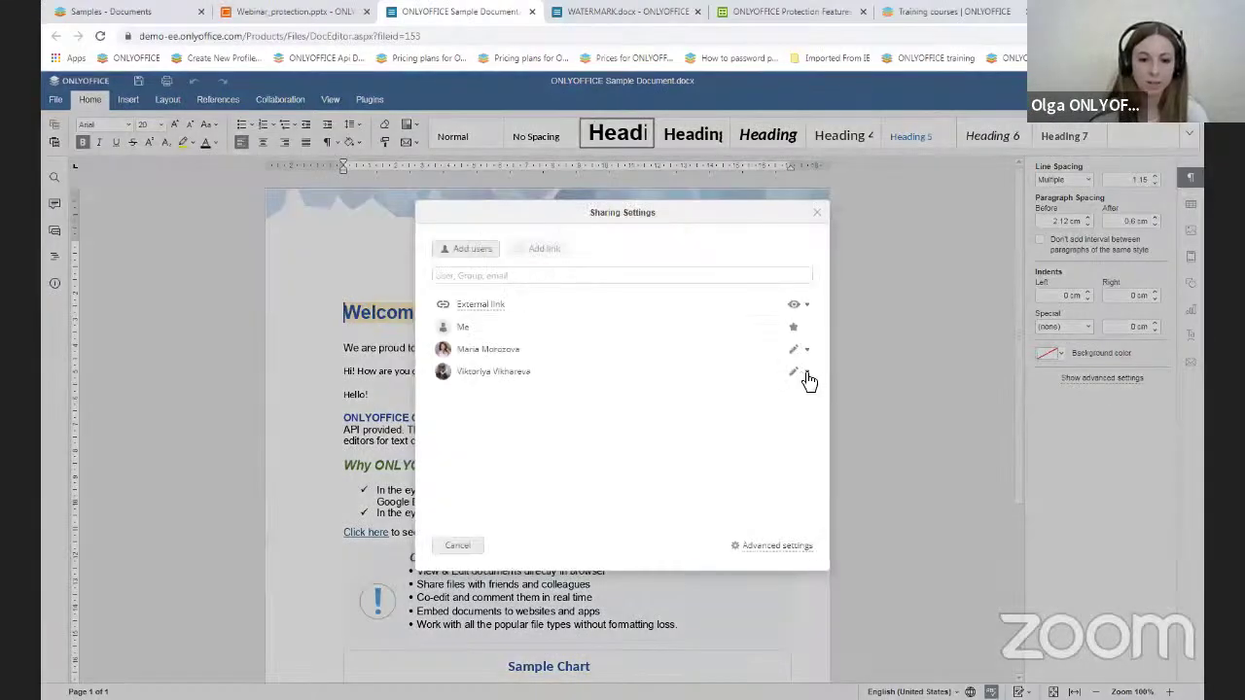
{"action": "left_click", "coordinate": [808, 376]}
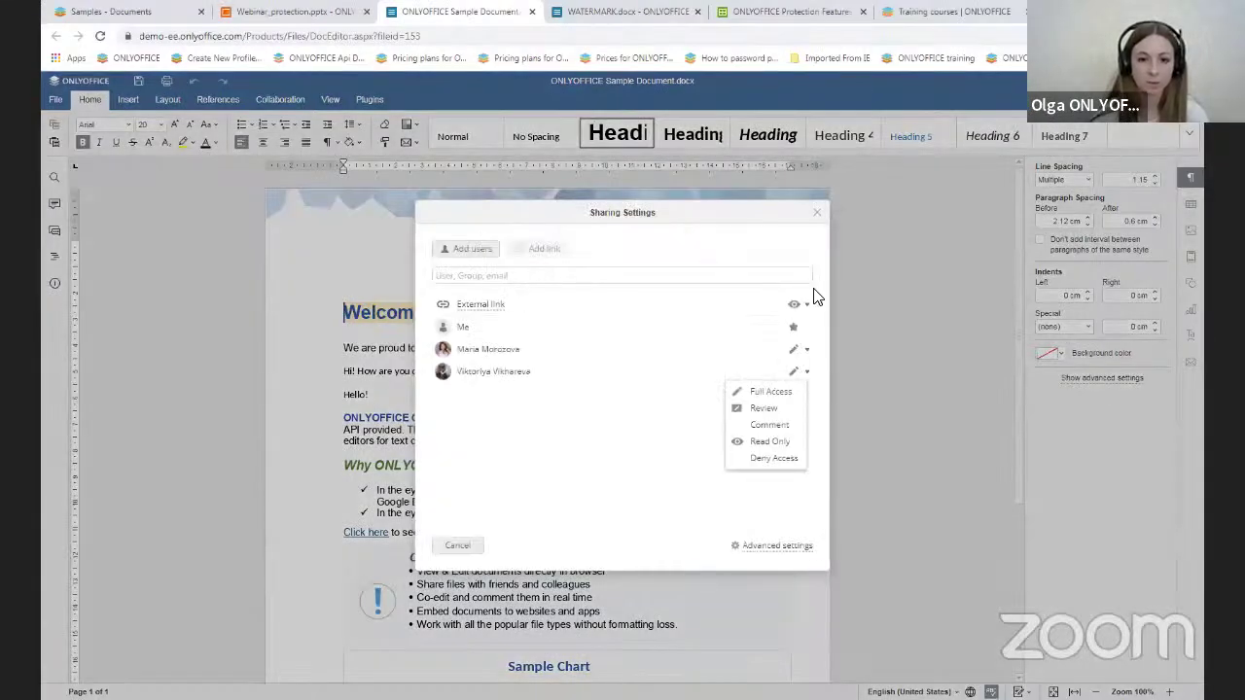
{"action": "left_click", "coordinate": [818, 212]}
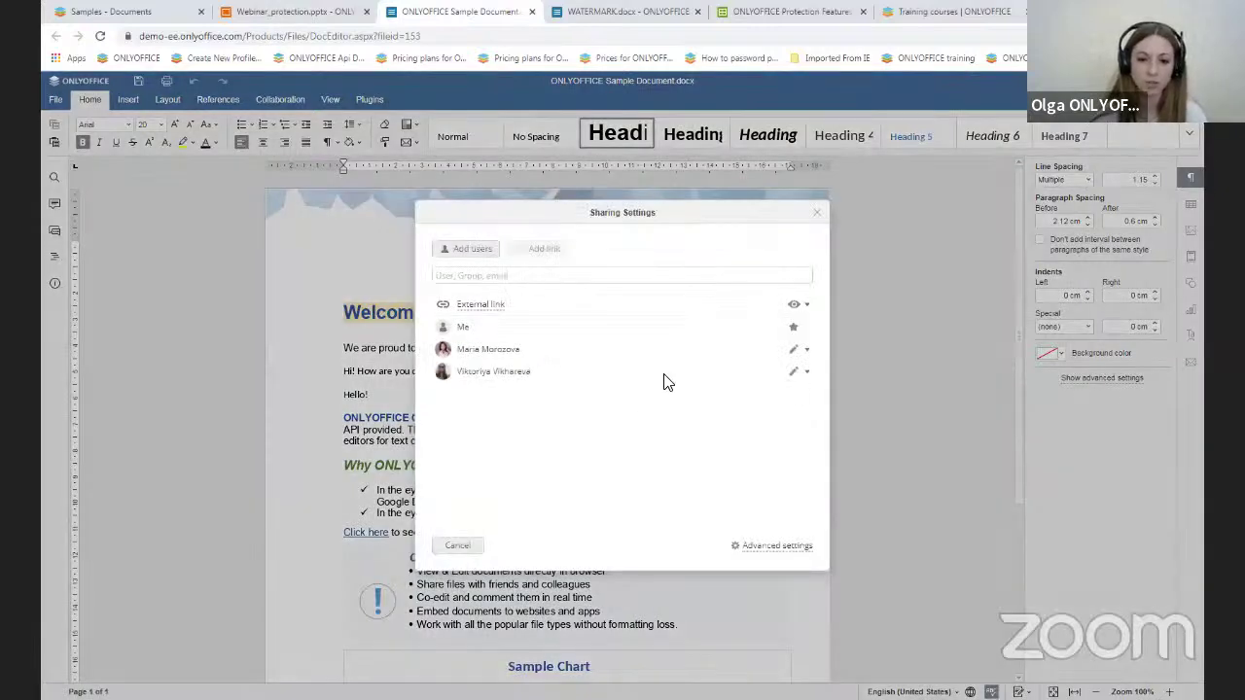
{"action": "left_click", "coordinate": [769, 548]}
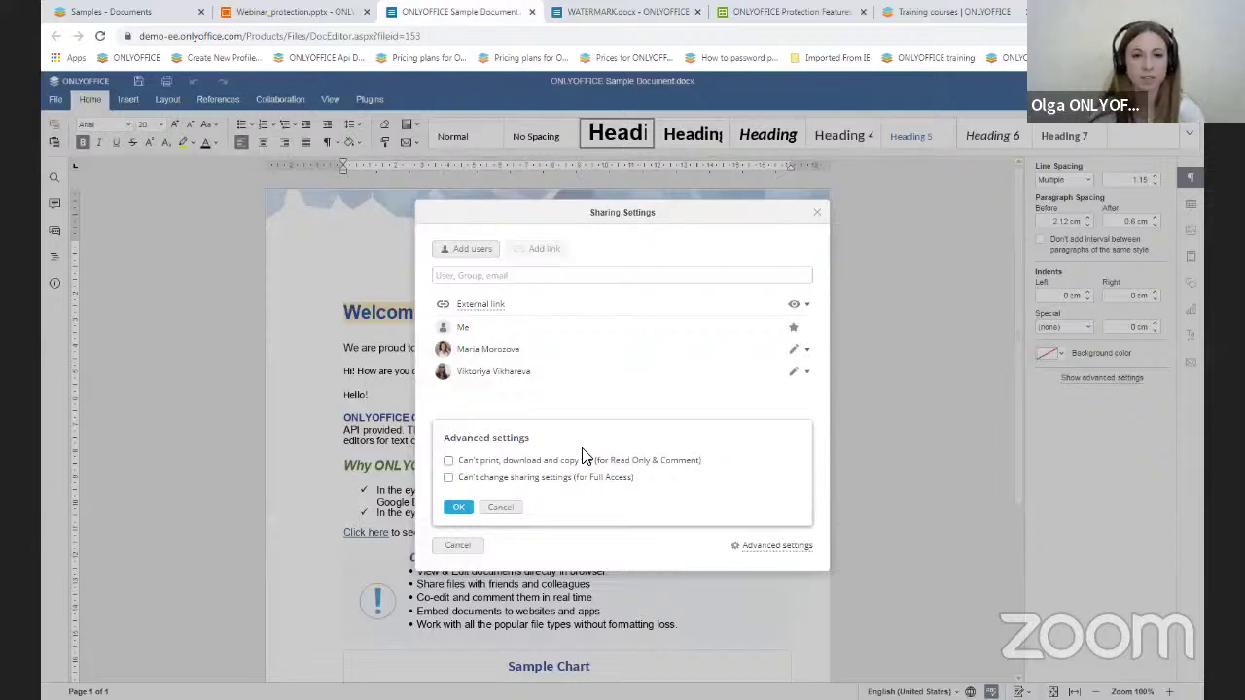
{"action": "left_click", "coordinate": [814, 213]}
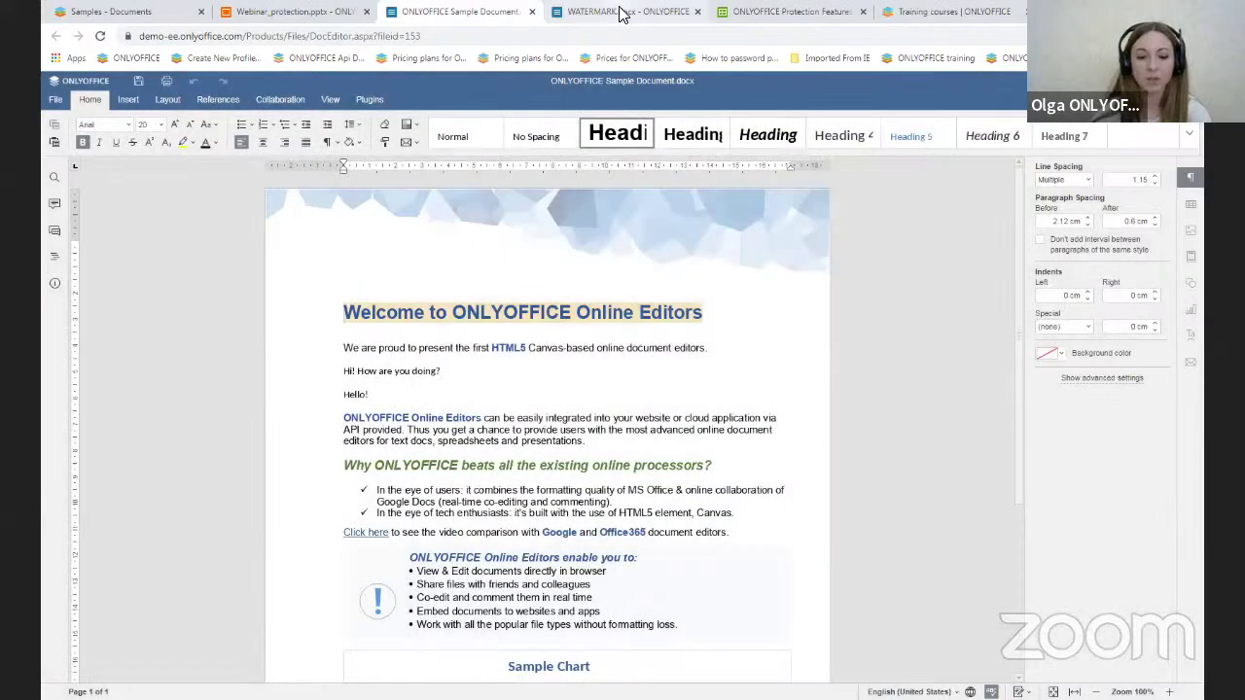
{"action": "left_click", "coordinate": [619, 14]}
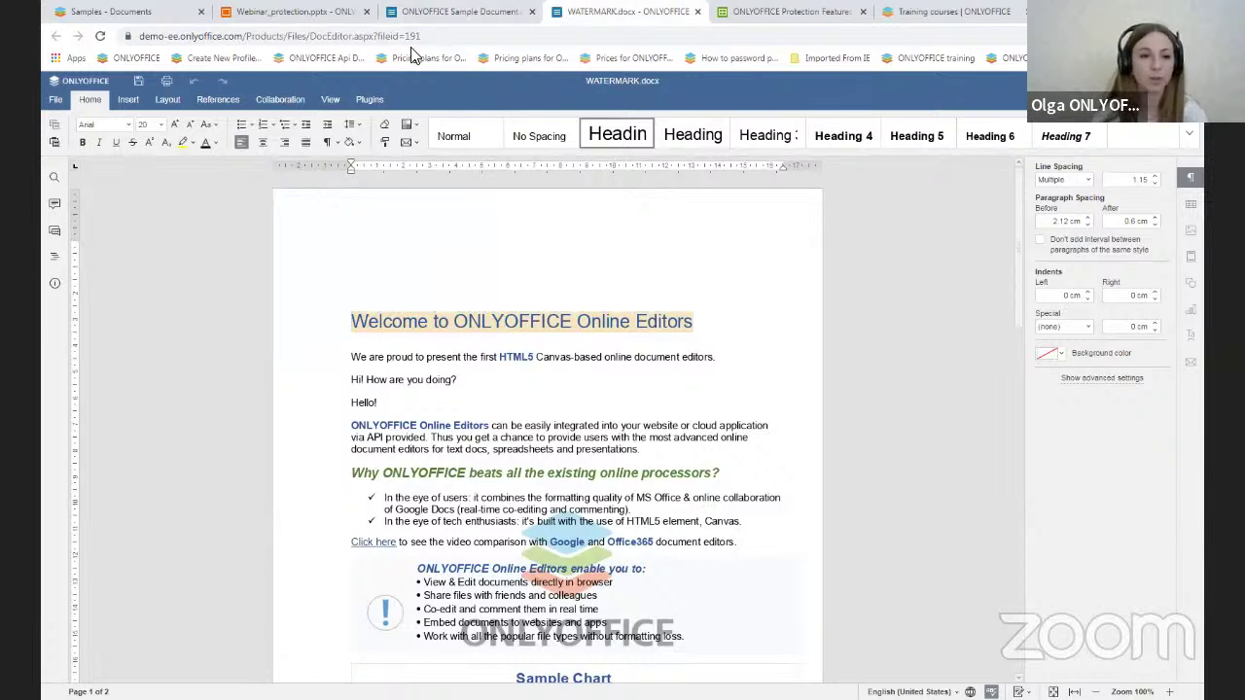
{"action": "left_click", "coordinate": [168, 101]}
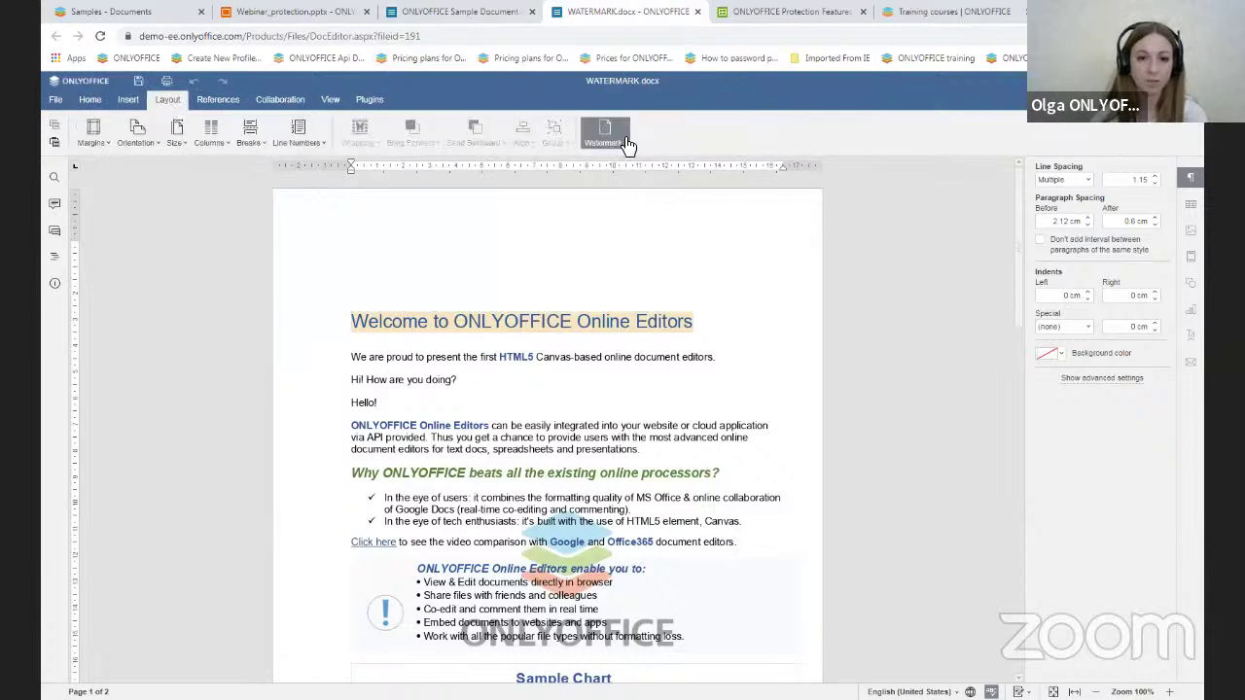
{"action": "left_click", "coordinate": [638, 163]}
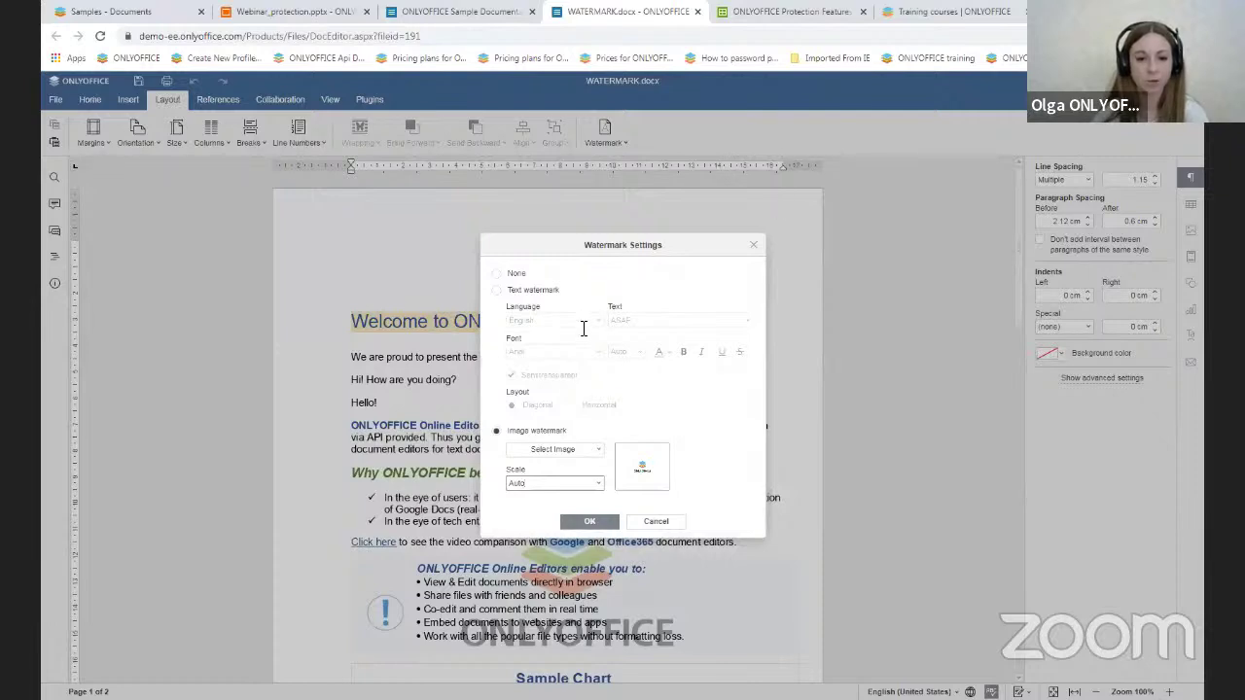
{"action": "key", "text": "Escape"}
{"action": "scroll", "coordinate": [580, 332], "scroll_direction": "down", "scroll_amount": 5}
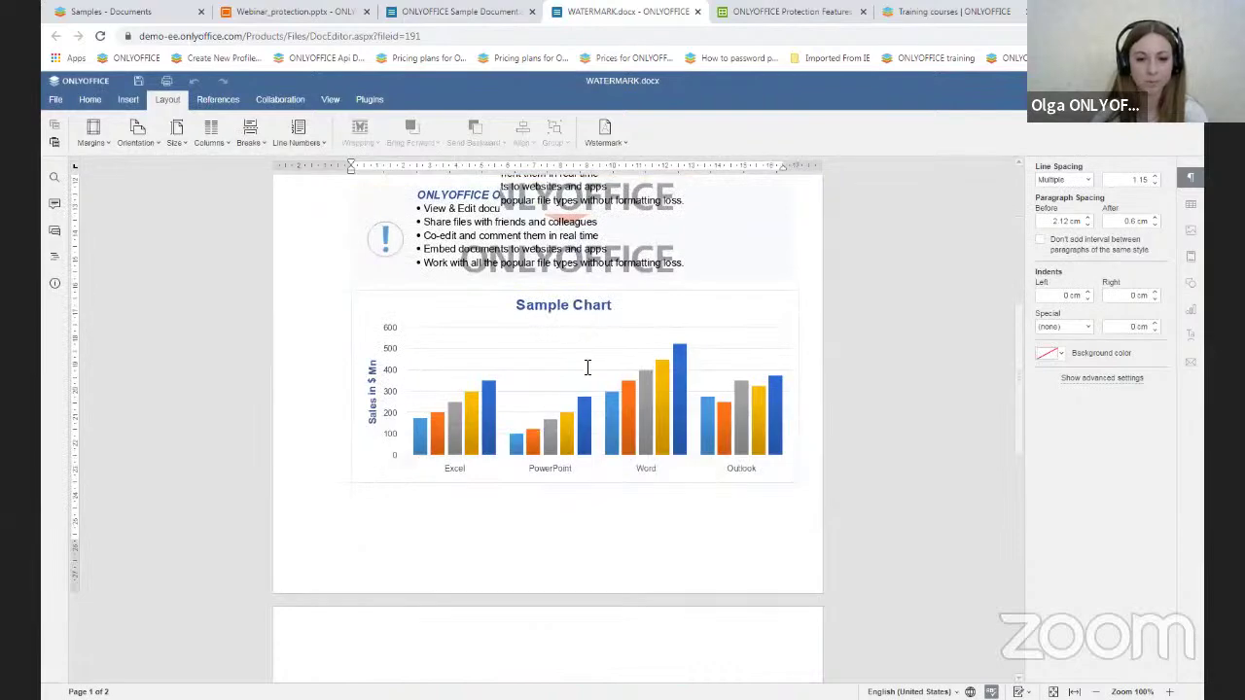
{"action": "scroll", "coordinate": [588, 368], "scroll_direction": "up", "scroll_amount": 5}
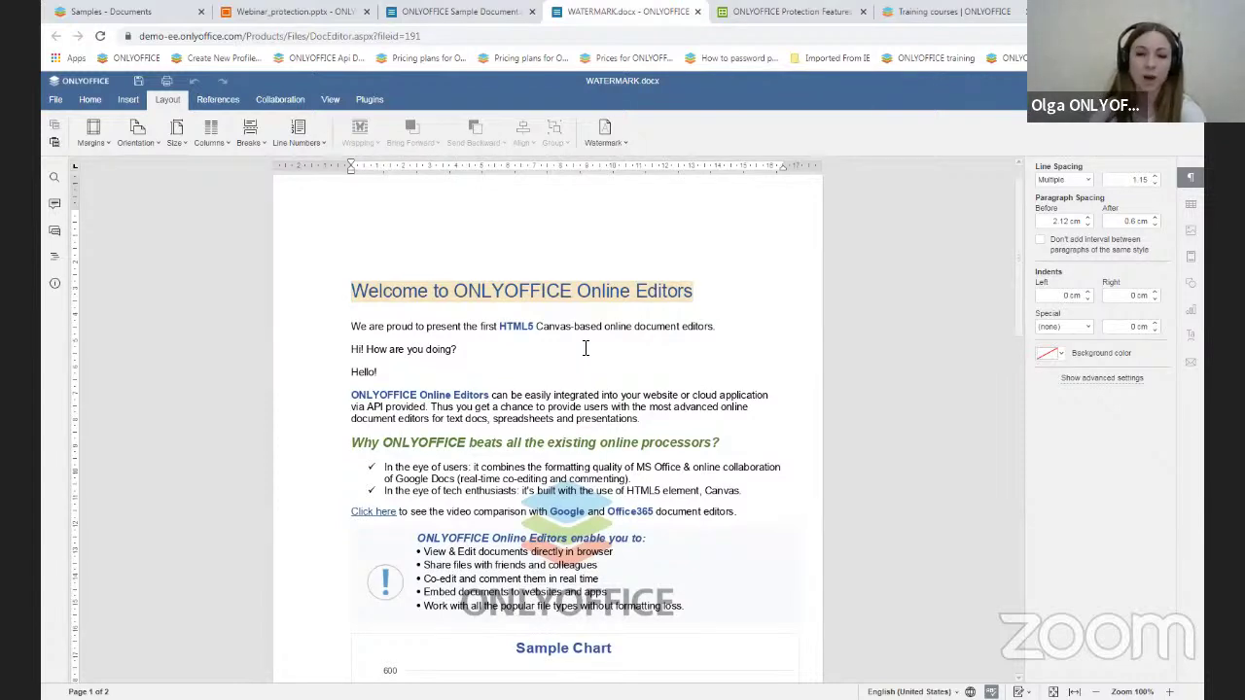
Step: Add a password to WATERMARK.docx through File > Protect, entering it twice to confirm
{"action": "key", "text": "alt+f"}
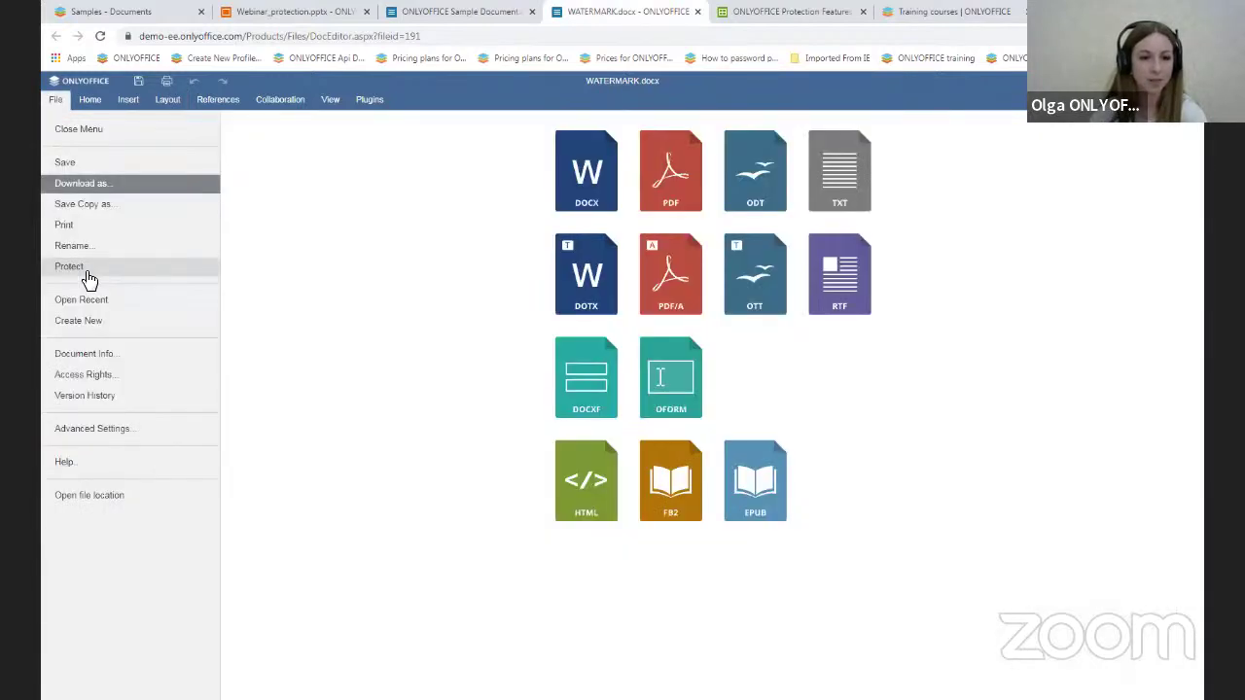
{"action": "left_click", "coordinate": [86, 270]}
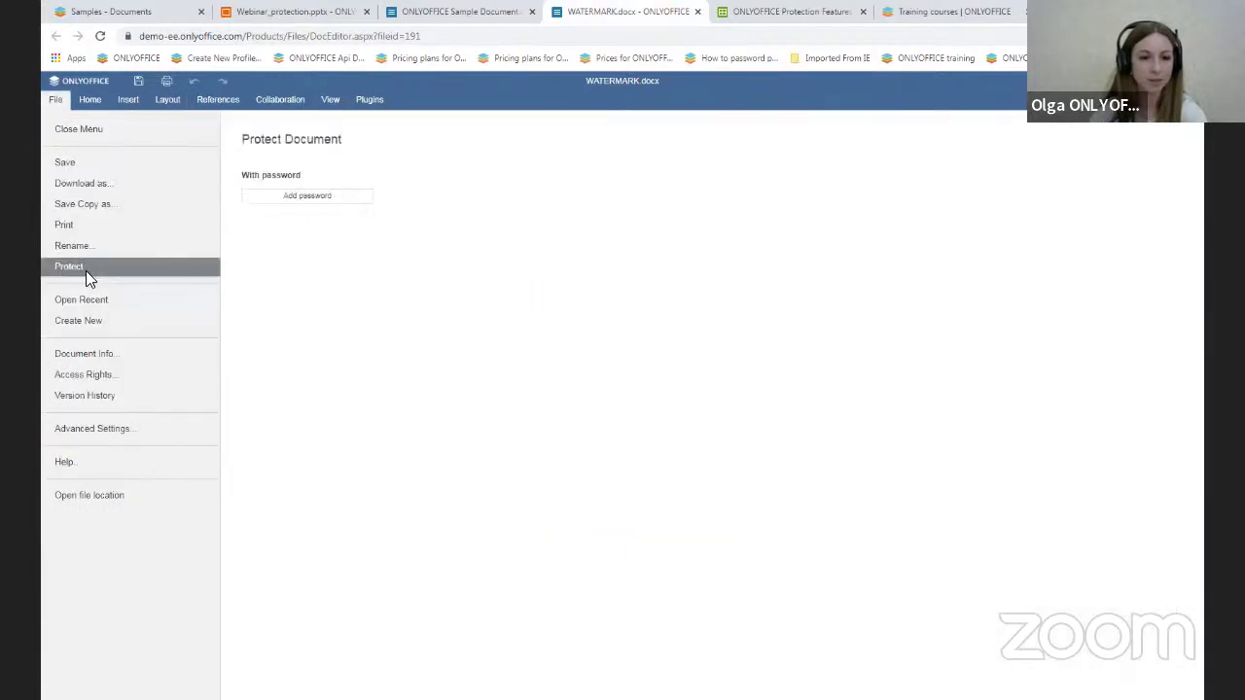
{"action": "left_click", "coordinate": [341, 199]}
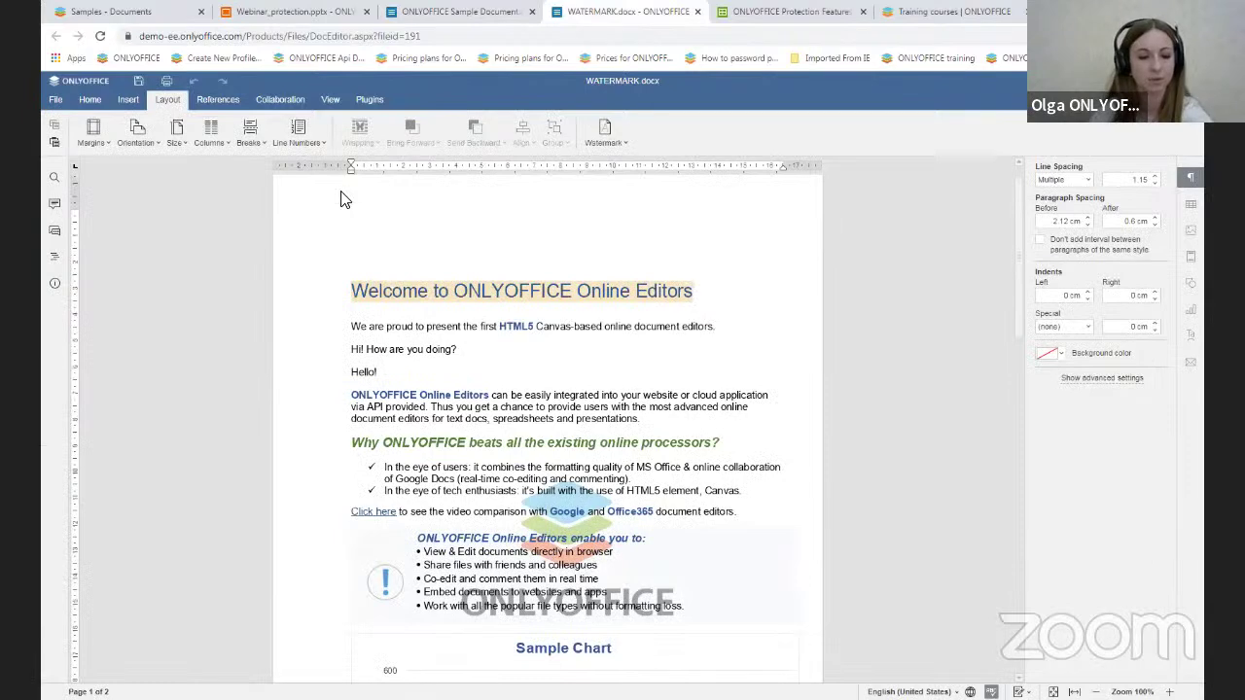
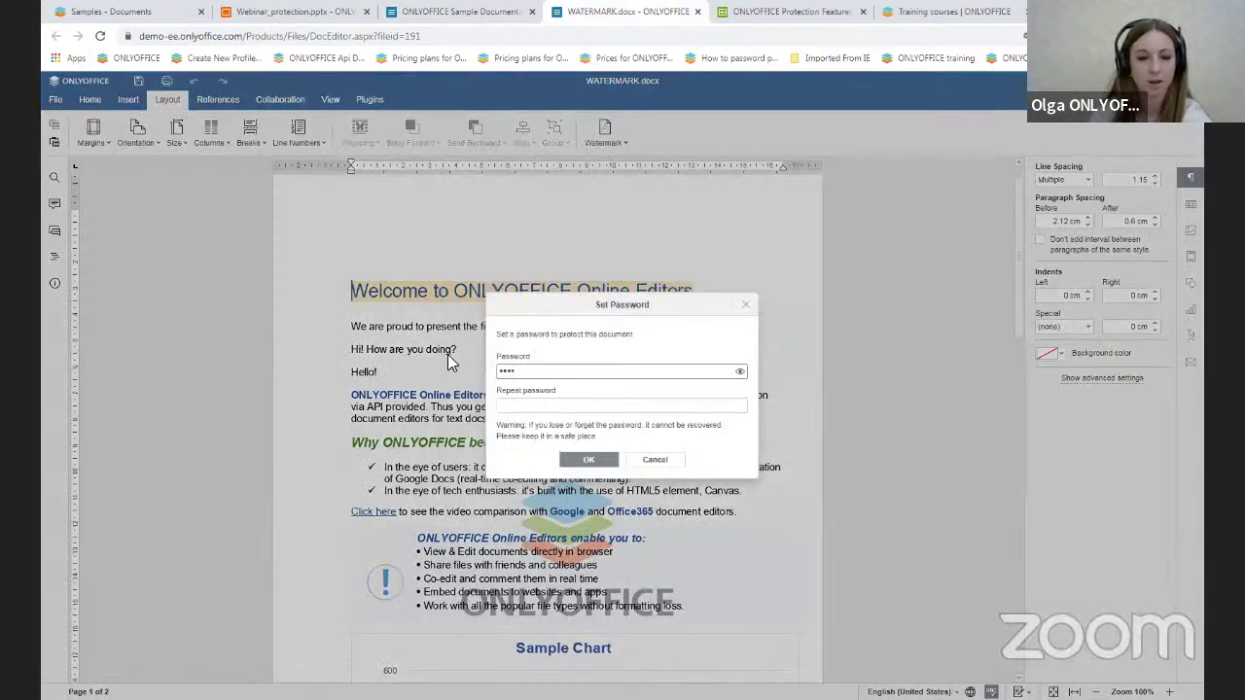
{"action": "key", "text": "Tab"}
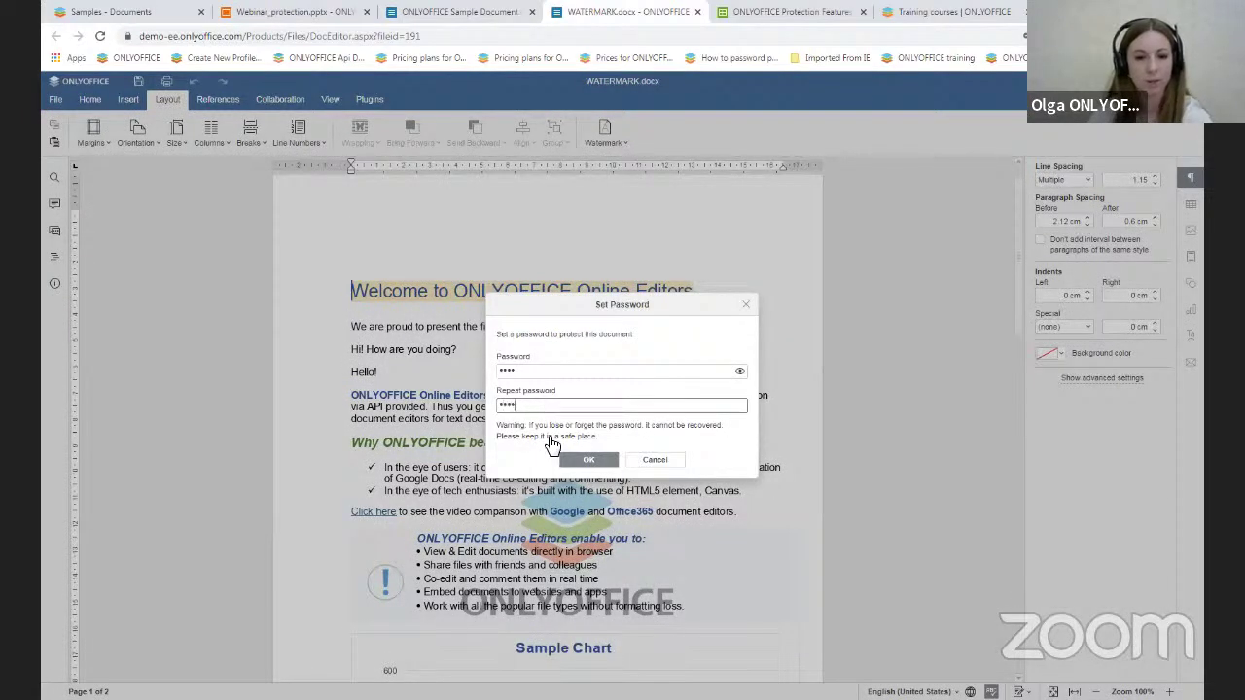
{"action": "key", "text": "Return"}
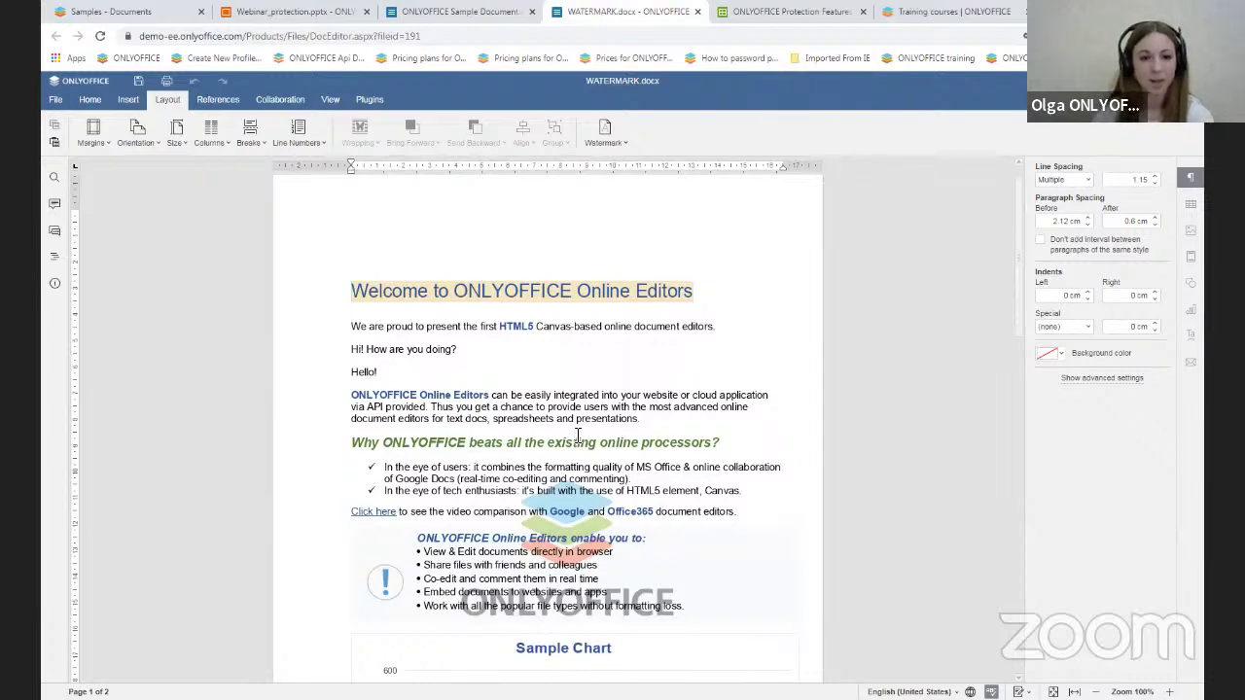
{"action": "left_click", "coordinate": [738, 26]}
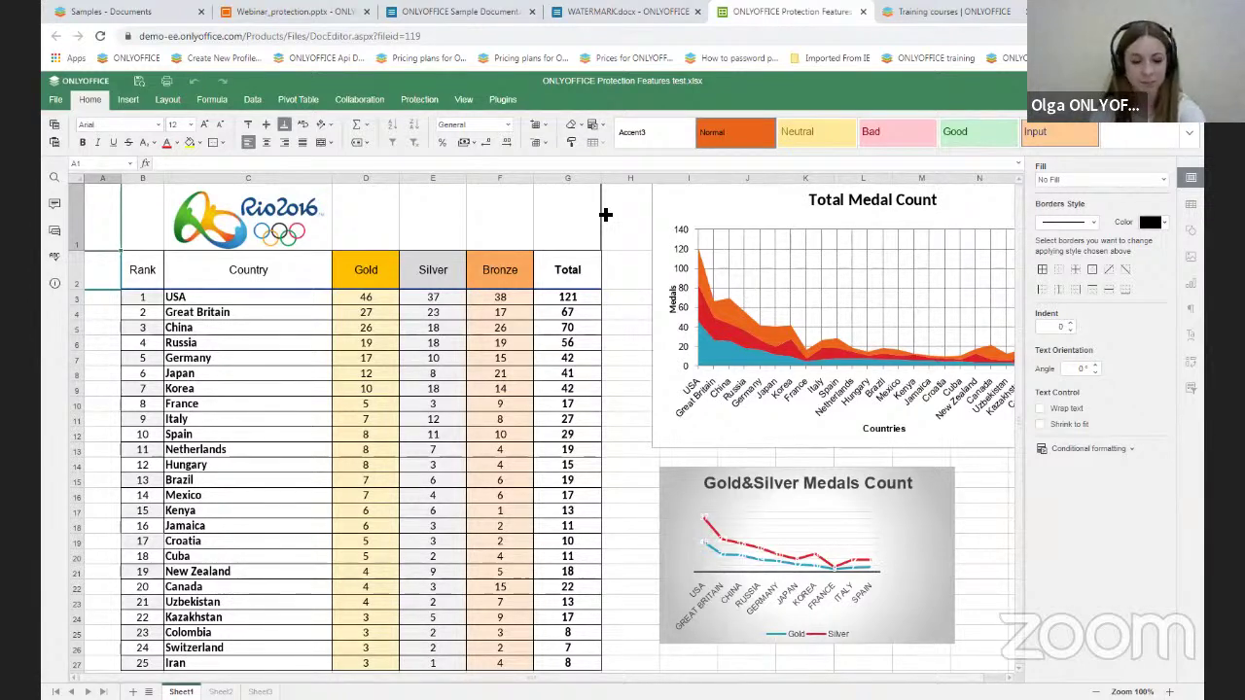
Step: Show the Protection tab tools for the Rio 2016 medal workbook
{"action": "left_click", "coordinate": [413, 101]}
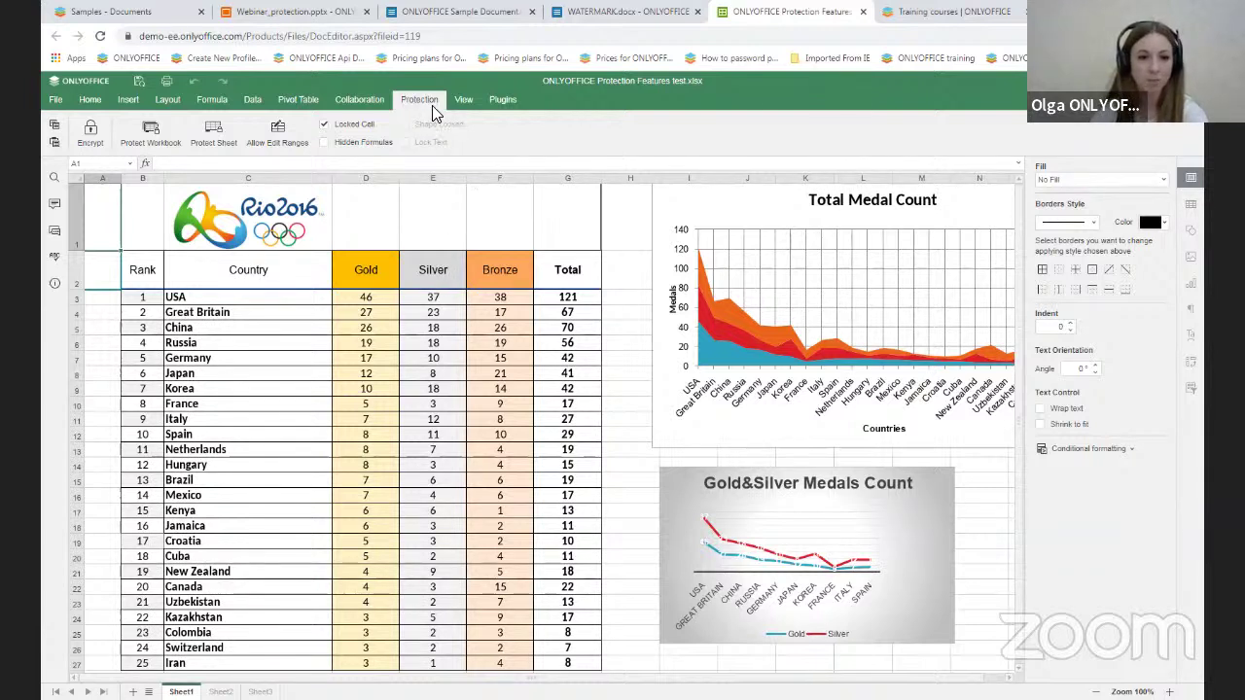
Step: Lock the Rio 2016 workbook structure with a password in the Protect Workbook dialog
{"action": "left_click", "coordinate": [166, 130]}
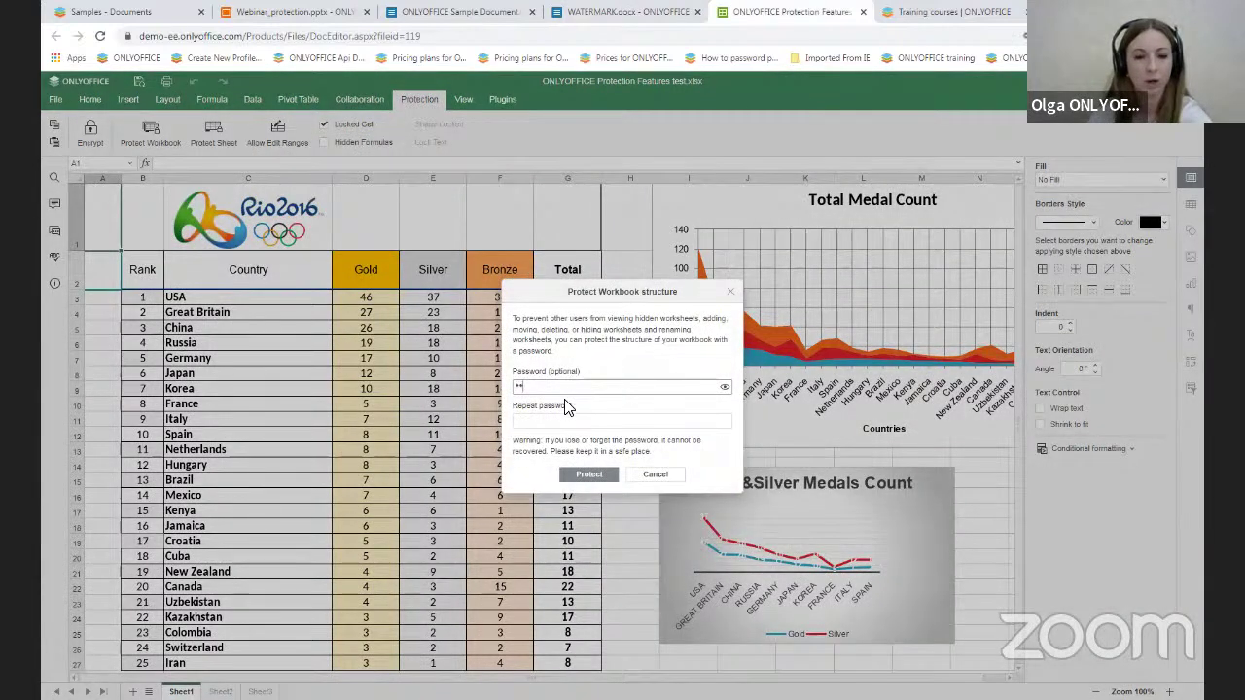
{"action": "left_click", "coordinate": [572, 420]}
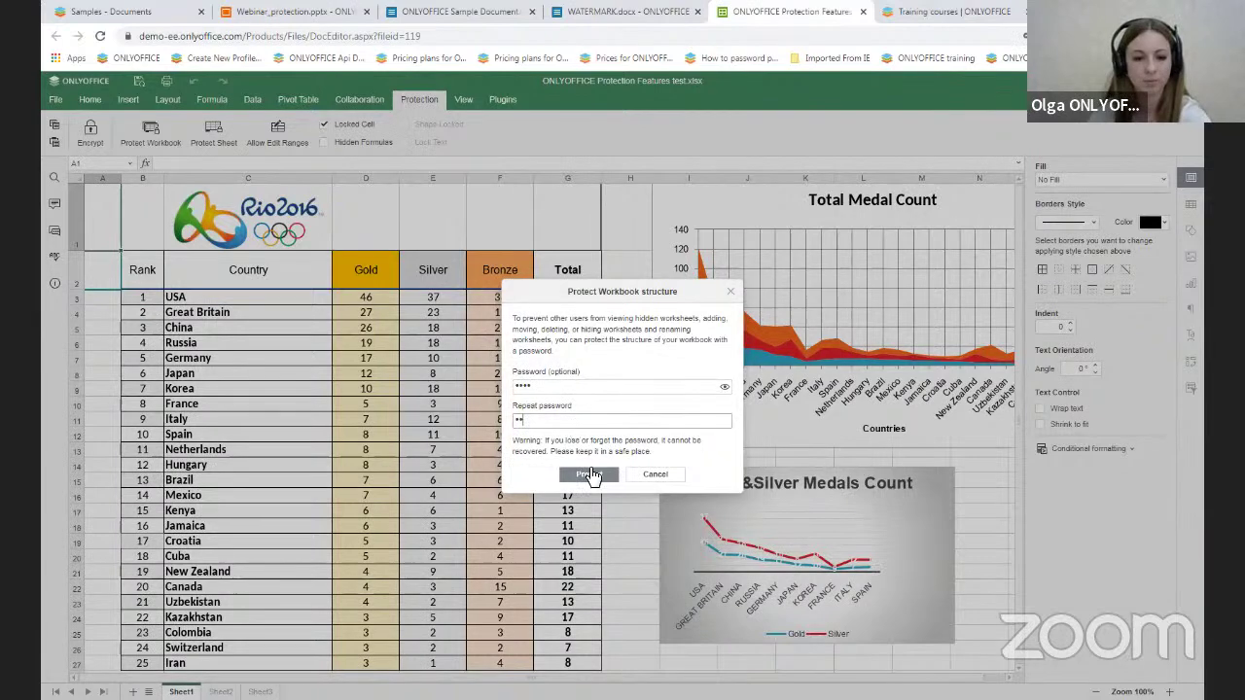
{"action": "left_click", "coordinate": [589, 474]}
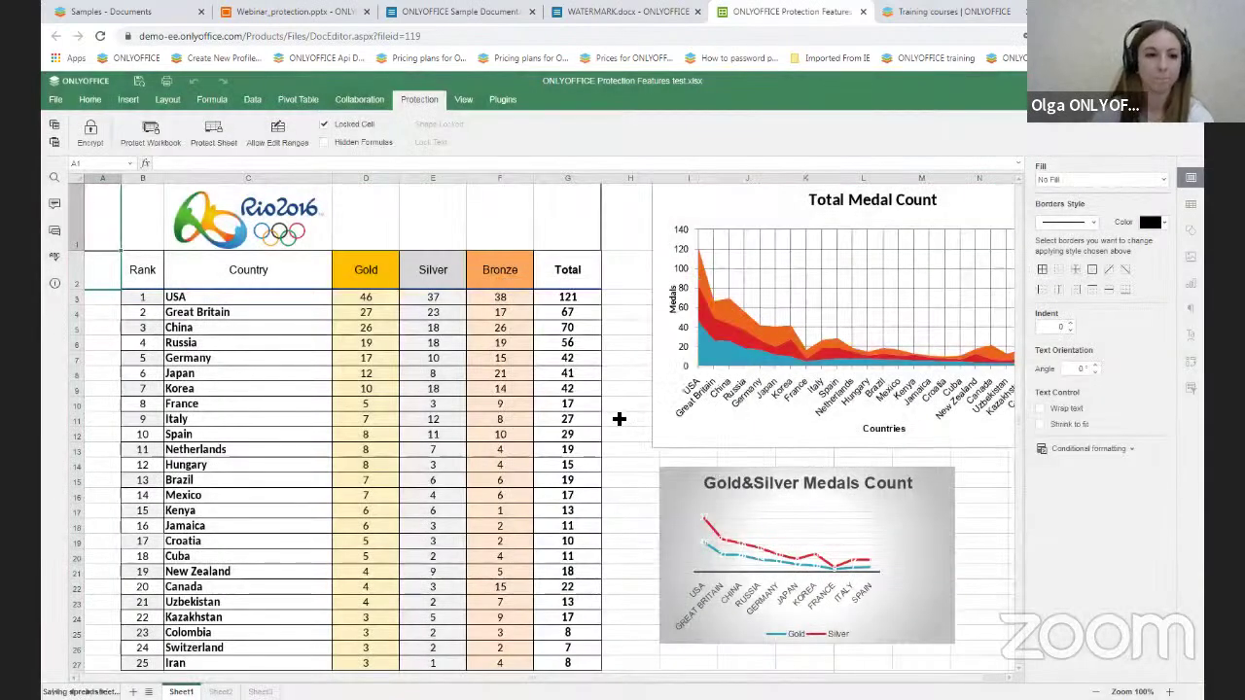
{"action": "left_click", "coordinate": [181, 153]}
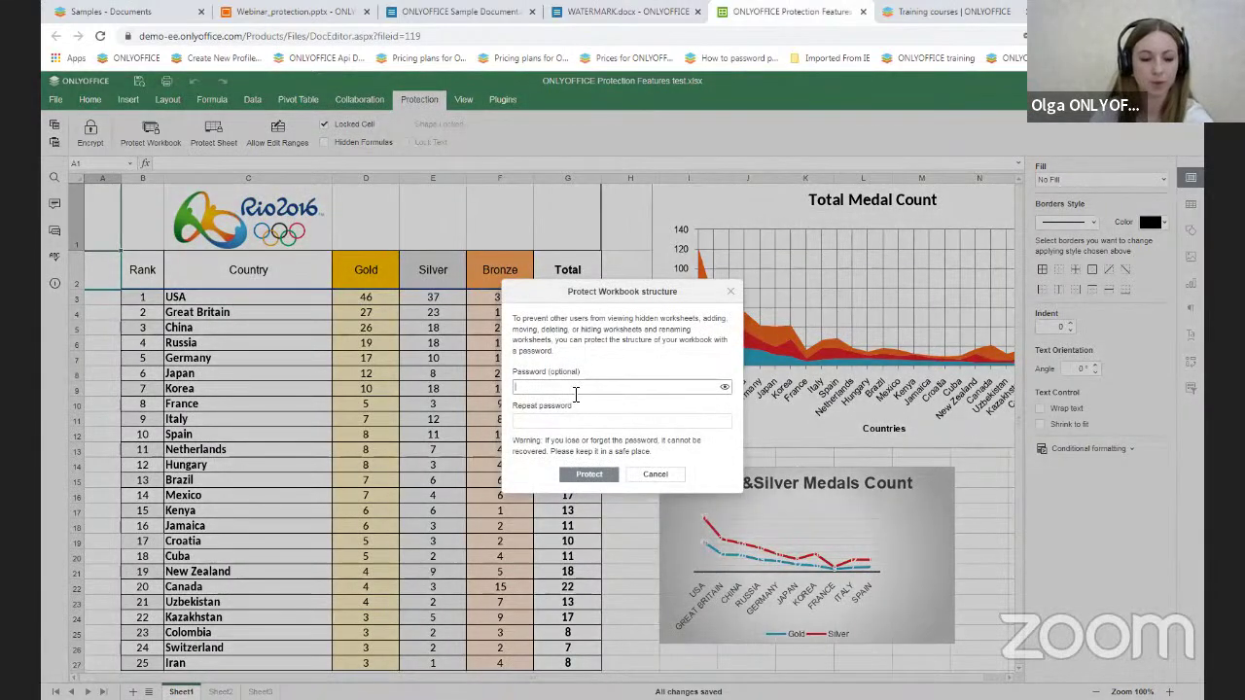
{"action": "left_click", "coordinate": [574, 422]}
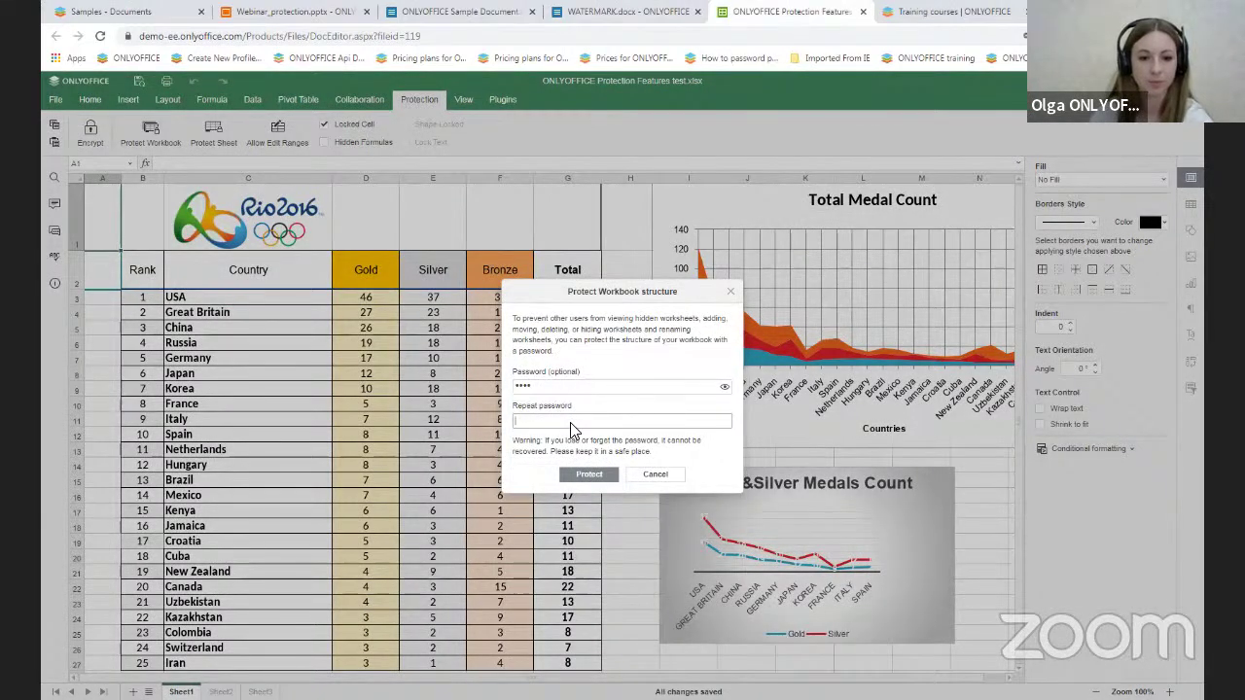
{"action": "key", "text": "Return"}
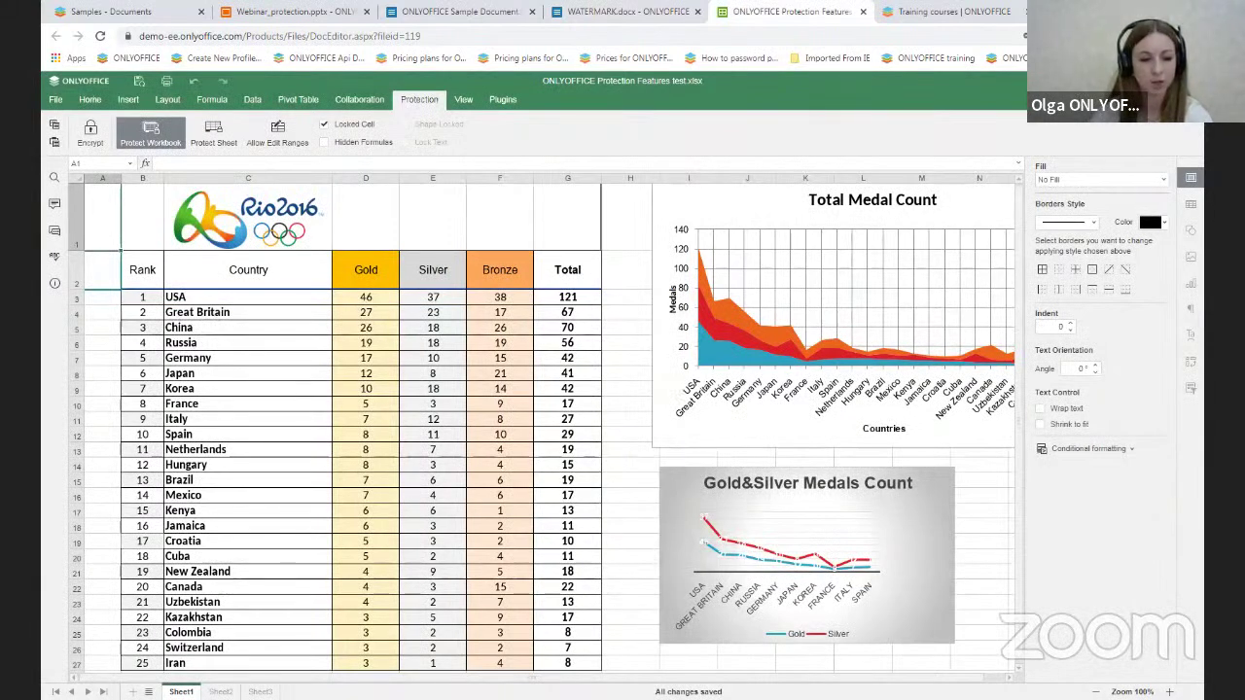
{"action": "right_click", "coordinate": [181, 692]}
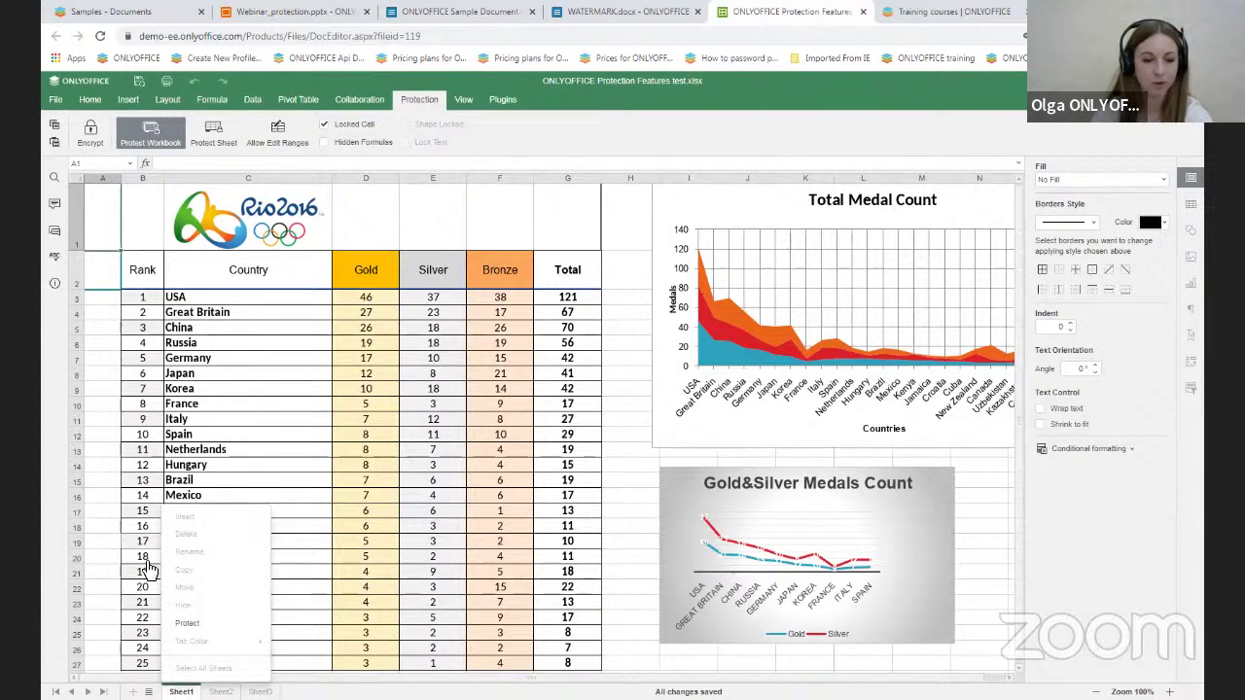
Step: Protect Sheet1 with the default Protect Sheet dialog settings
{"action": "left_click", "coordinate": [626, 557]}
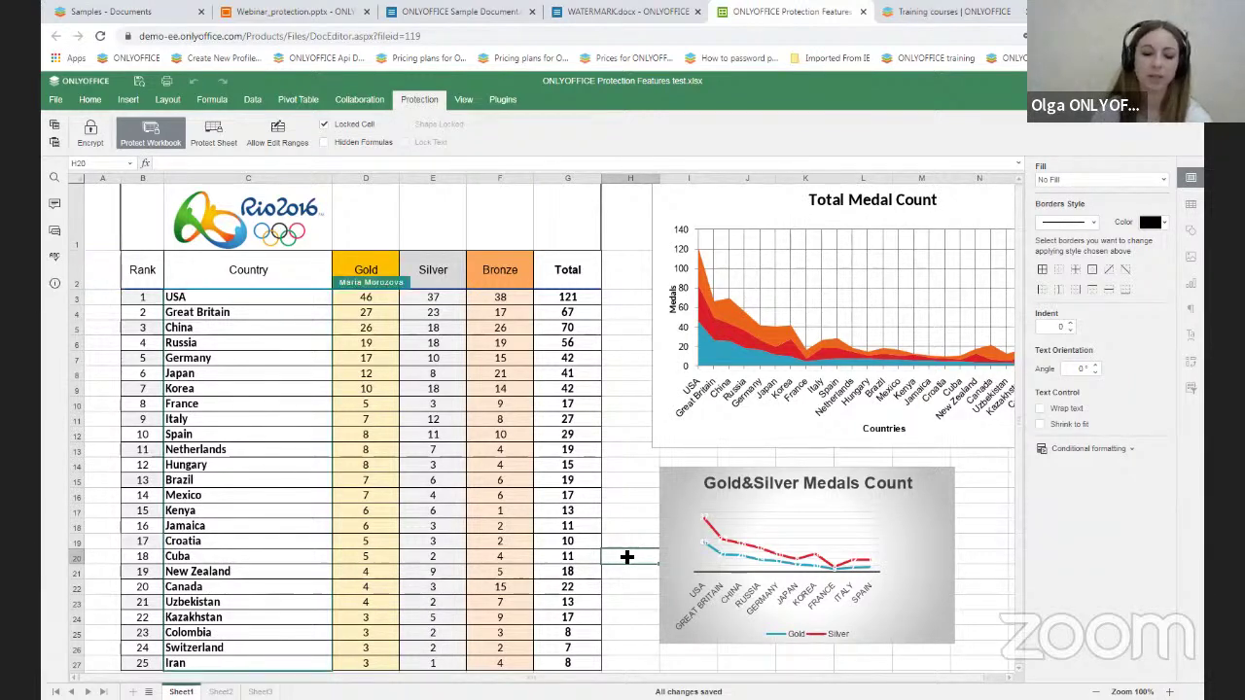
{"action": "left_click", "coordinate": [222, 142]}
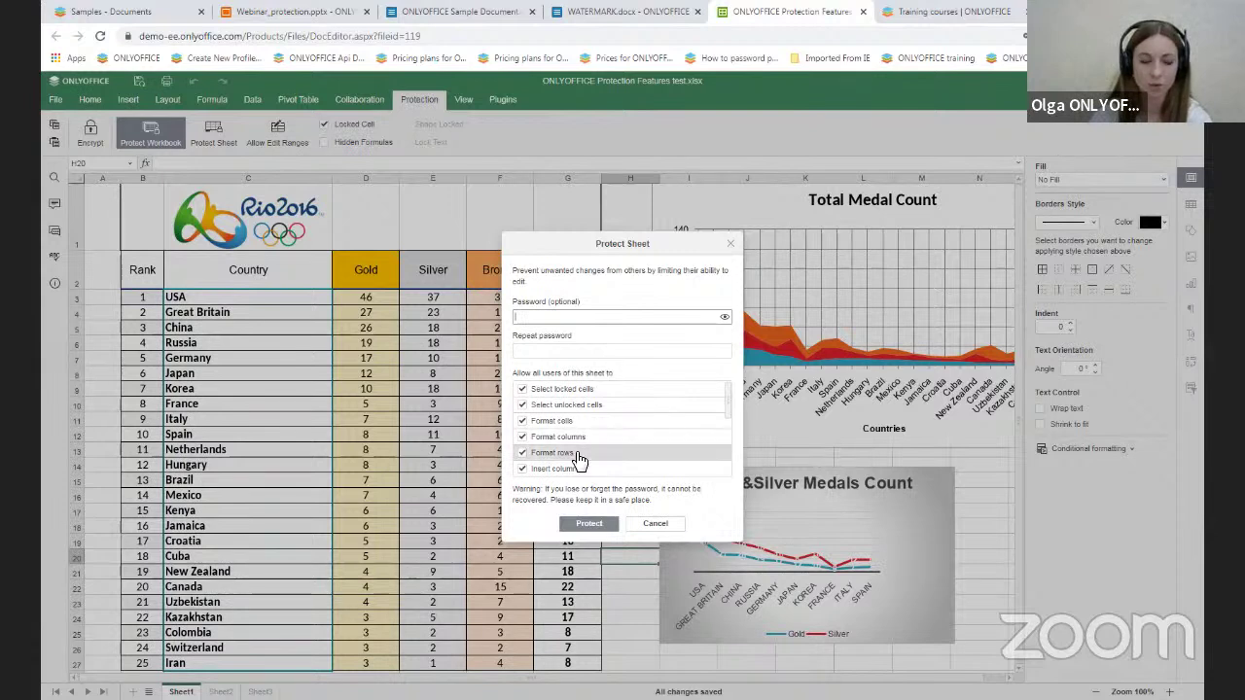
{"action": "left_click", "coordinate": [588, 523]}
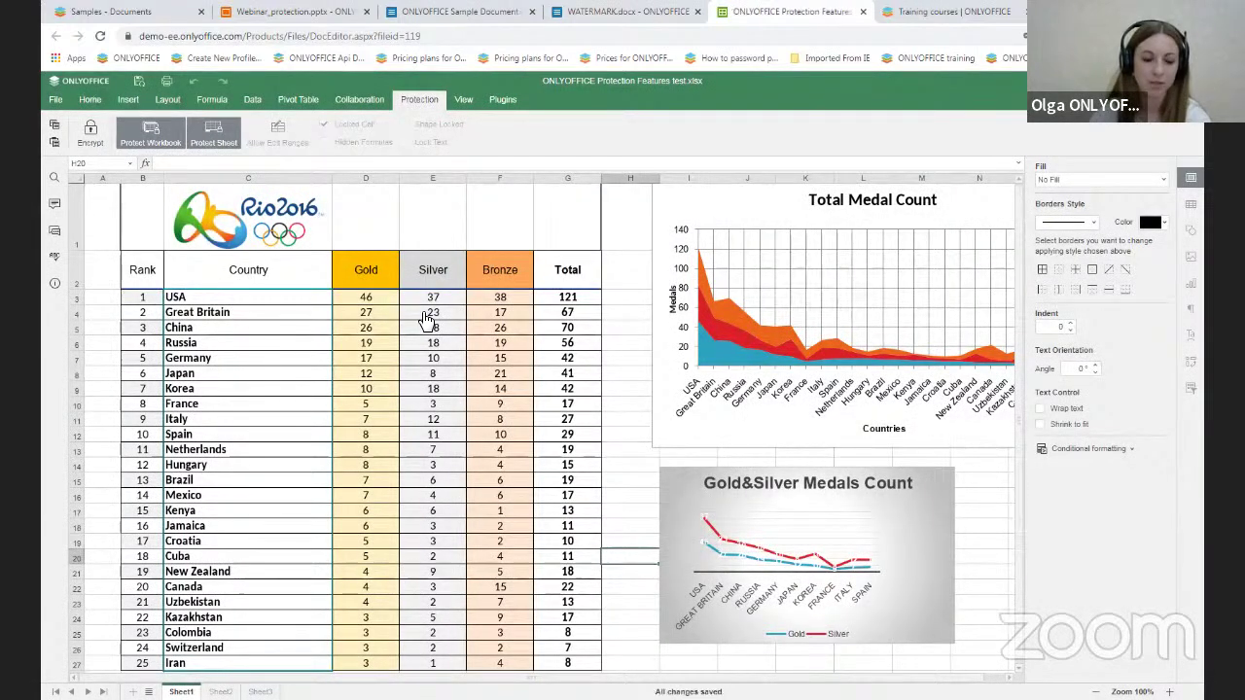
Step: Unprotect Sheet1, then enter the workbook password in the Unprotect Workbook prompt
{"action": "left_click", "coordinate": [220, 138]}
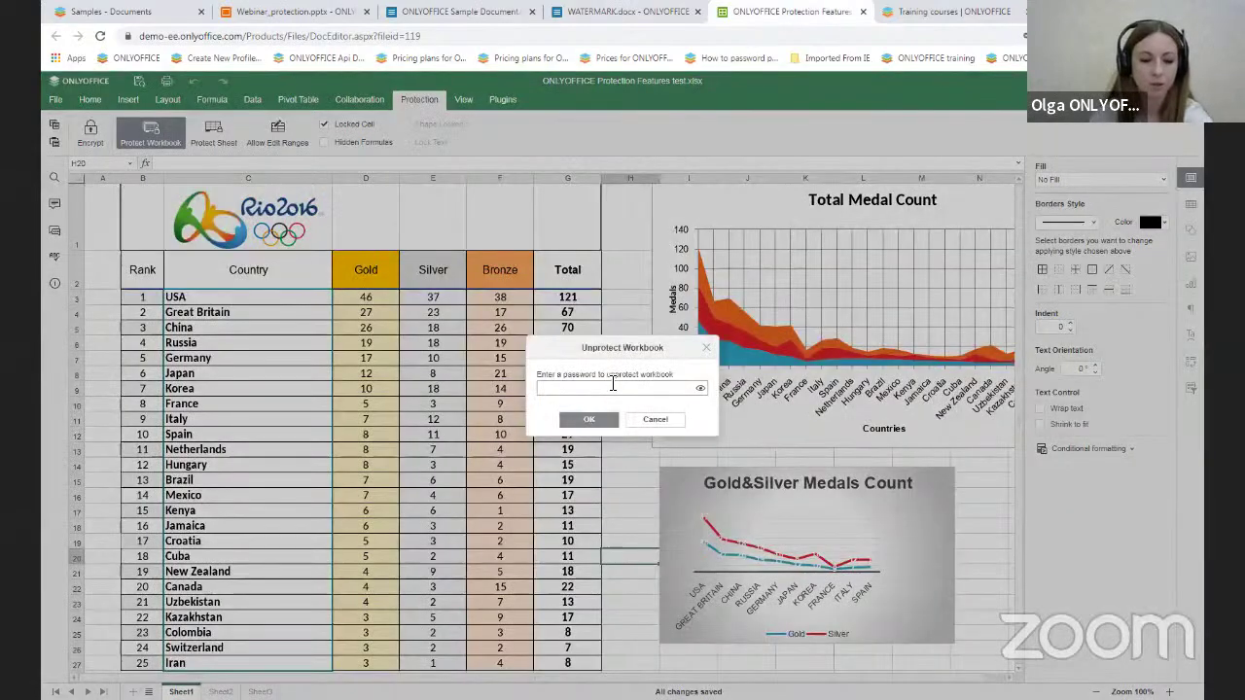
{"action": "left_click", "coordinate": [605, 420]}
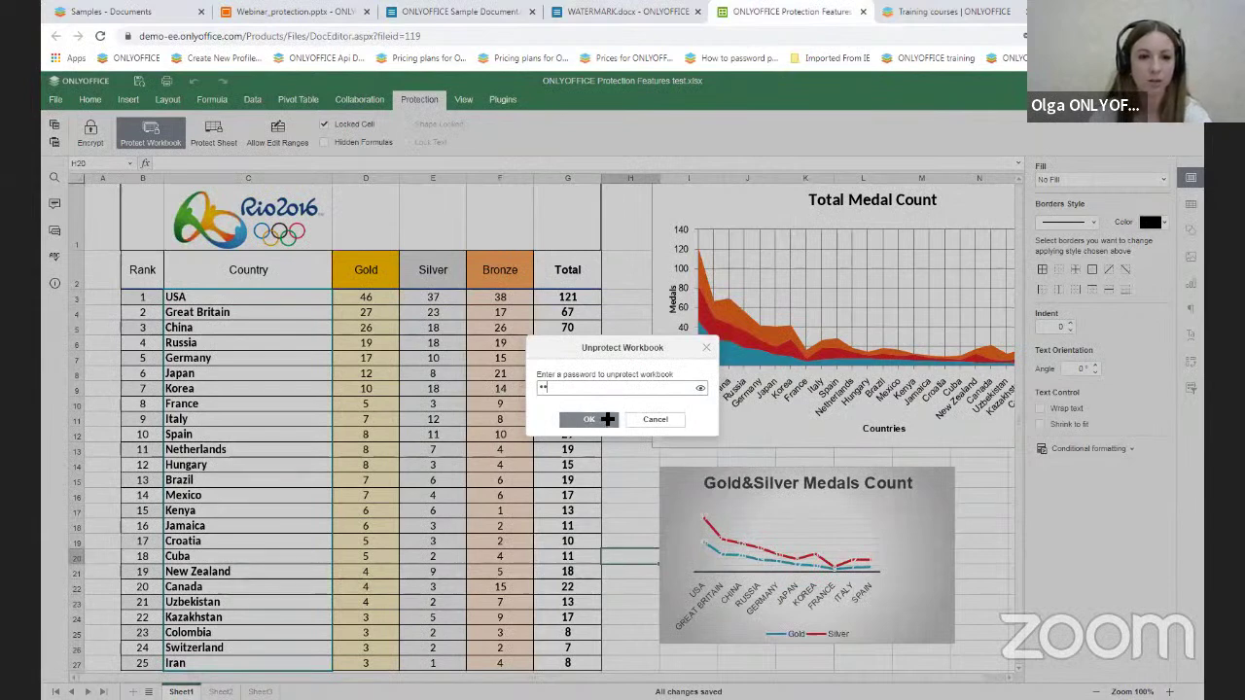
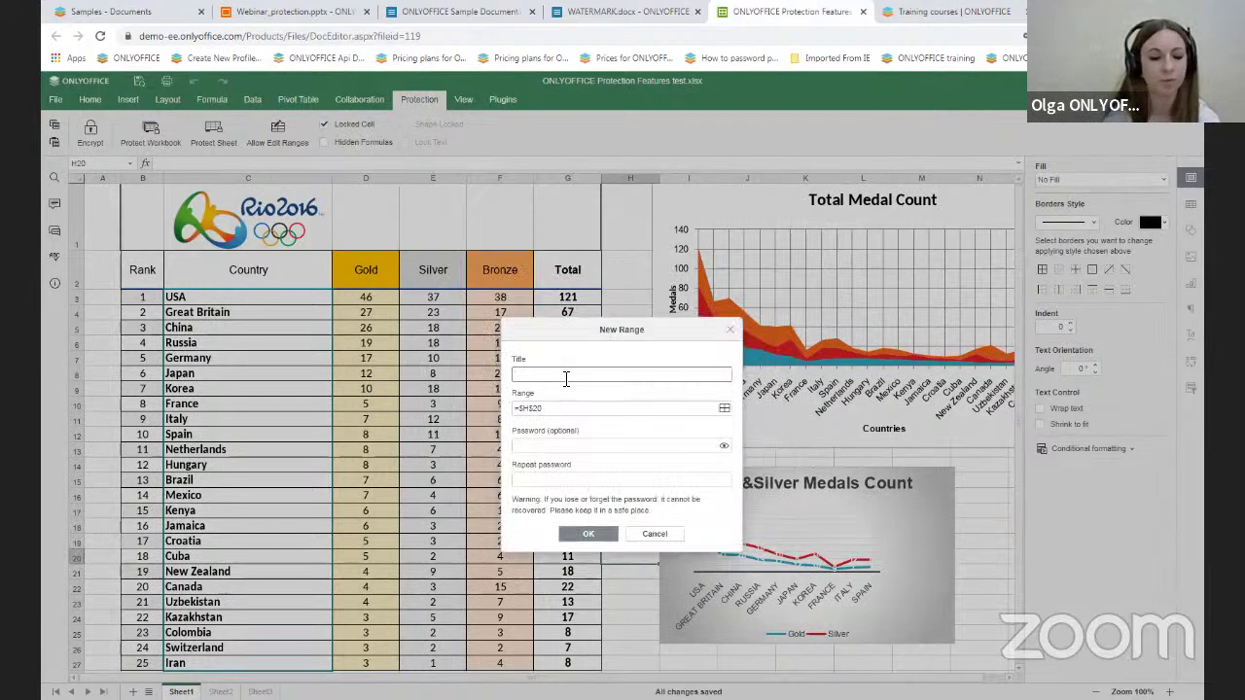
Step: Create a password-protected editable range titled 'test' covering C3:C27
{"action": "type", "text": "test"}
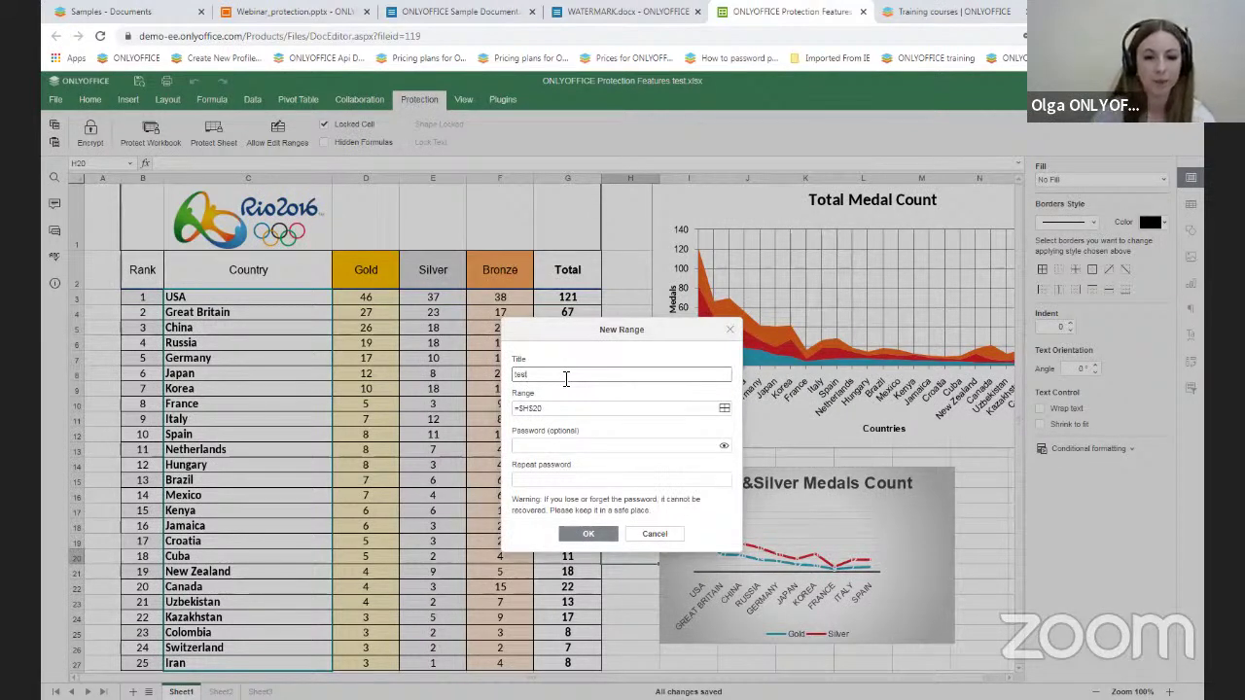
{"action": "left_click", "coordinate": [724, 409]}
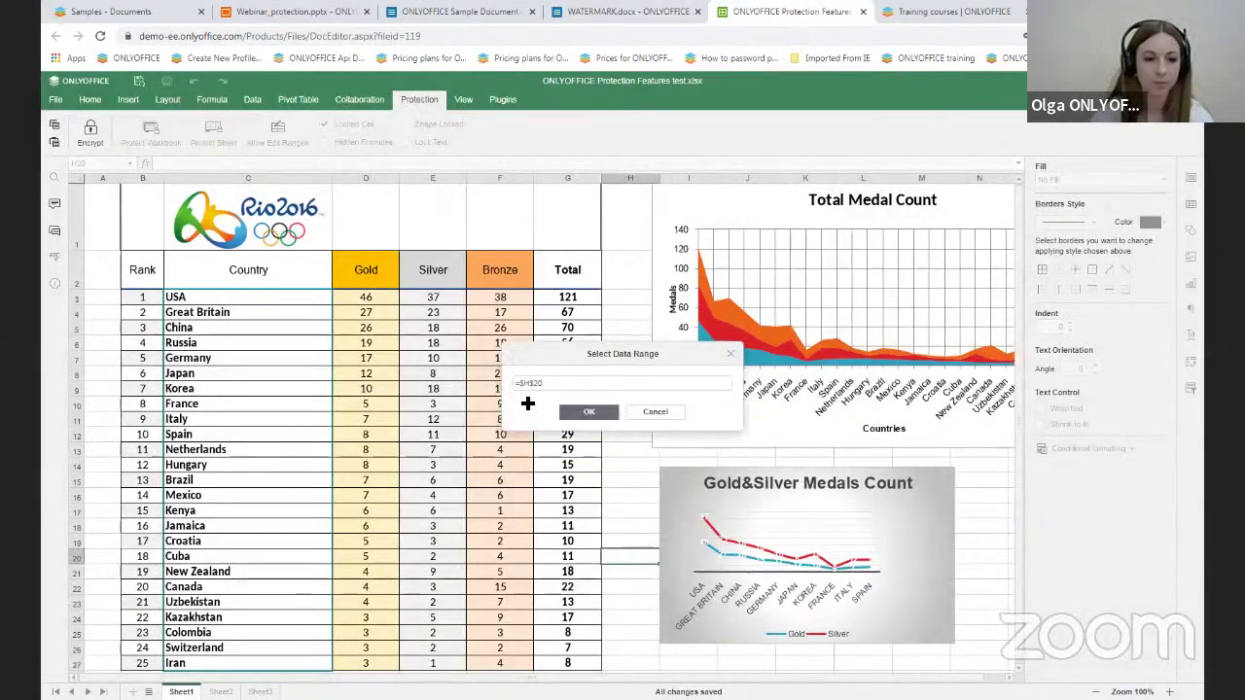
{"action": "left_click_drag", "start_coordinate": [213, 299], "coordinate": [250, 542]}
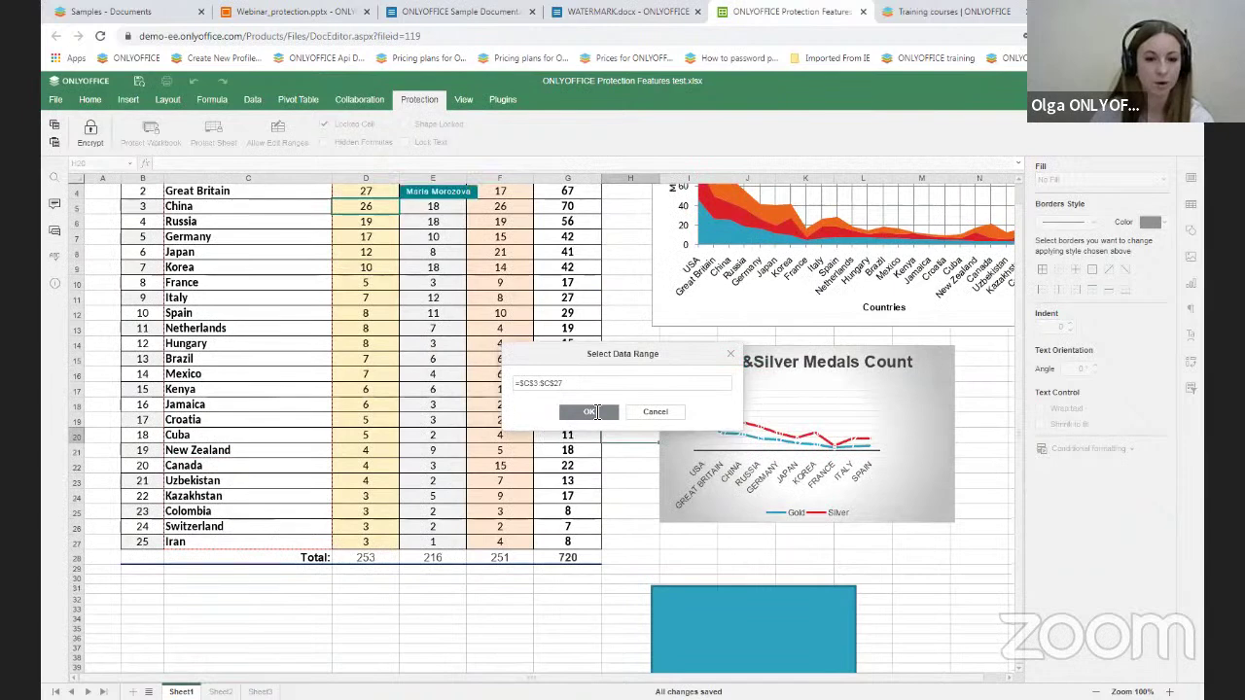
{"action": "left_click", "coordinate": [596, 412]}
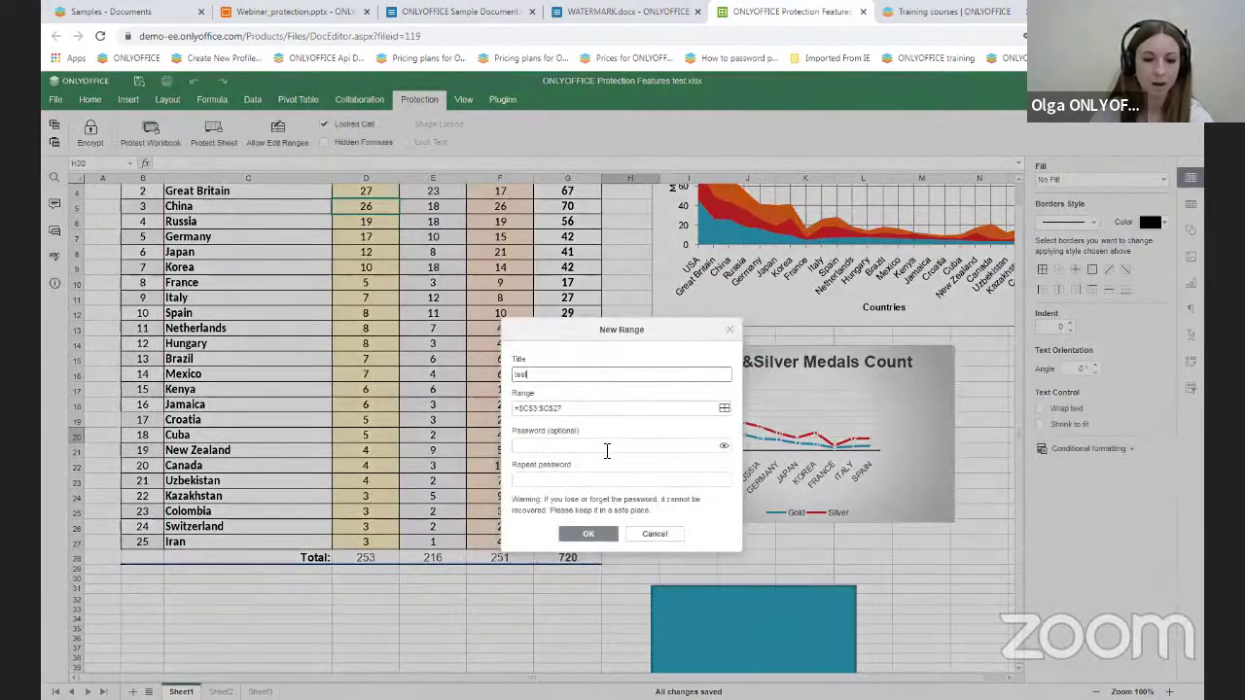
{"action": "key", "text": "Tab"}
{"action": "key", "text": "Tab"}
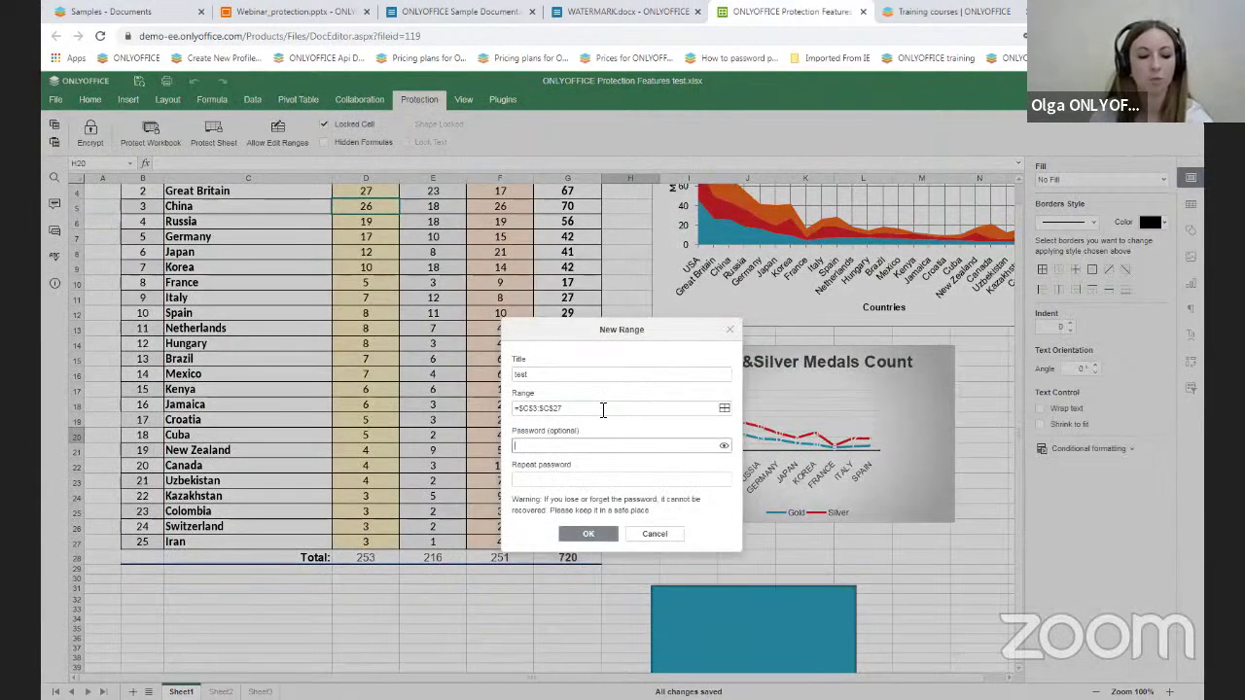
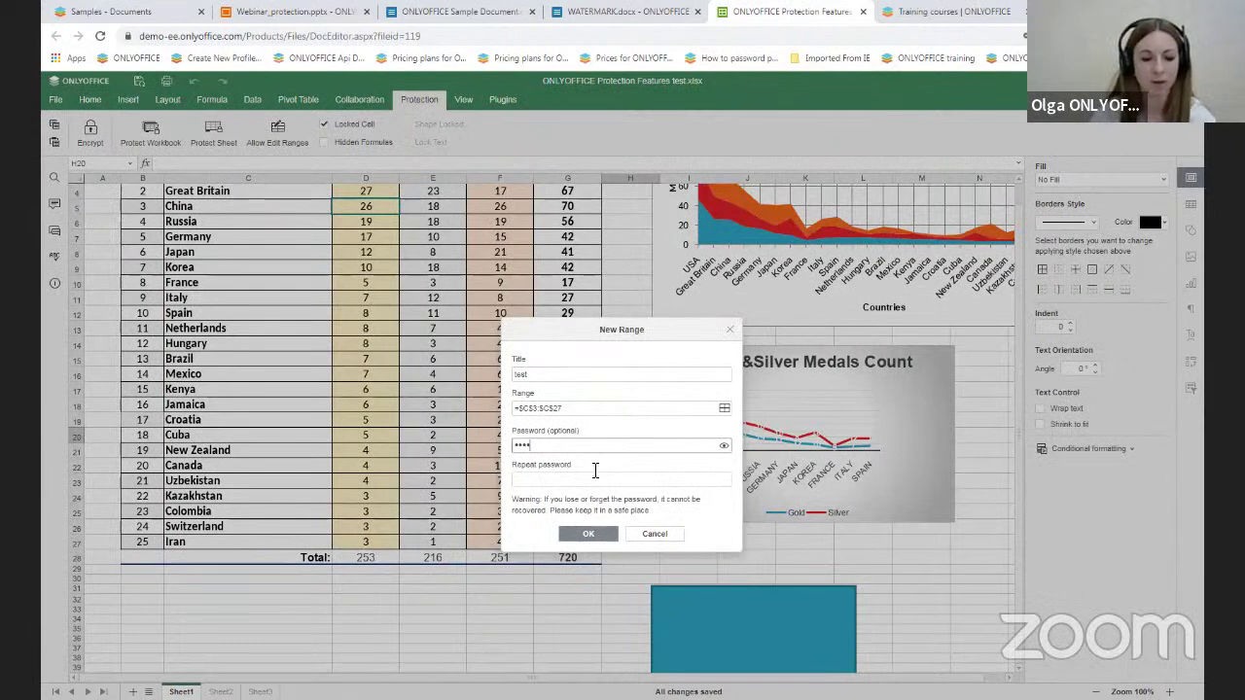
{"action": "left_click", "coordinate": [596, 473]}
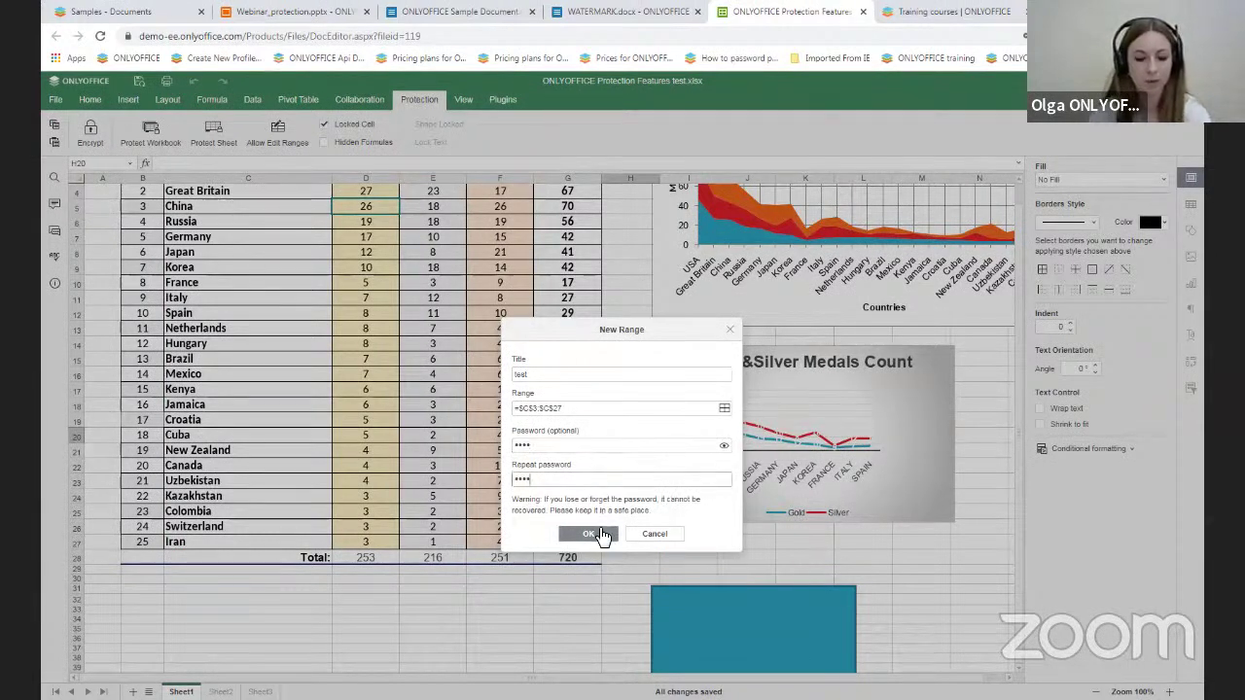
{"action": "left_click", "coordinate": [589, 533]}
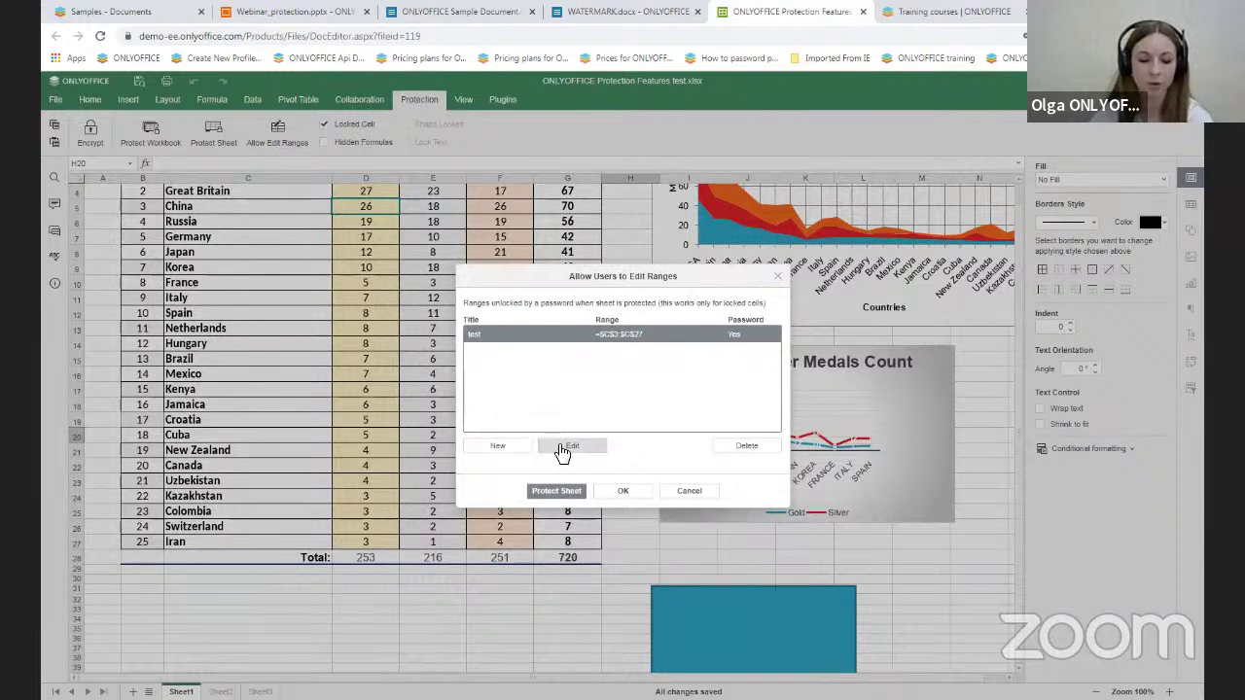
Step: Protect Sheet1 with a password entered and repeated in the Protect Sheet dialog
{"action": "left_click", "coordinate": [557, 490]}
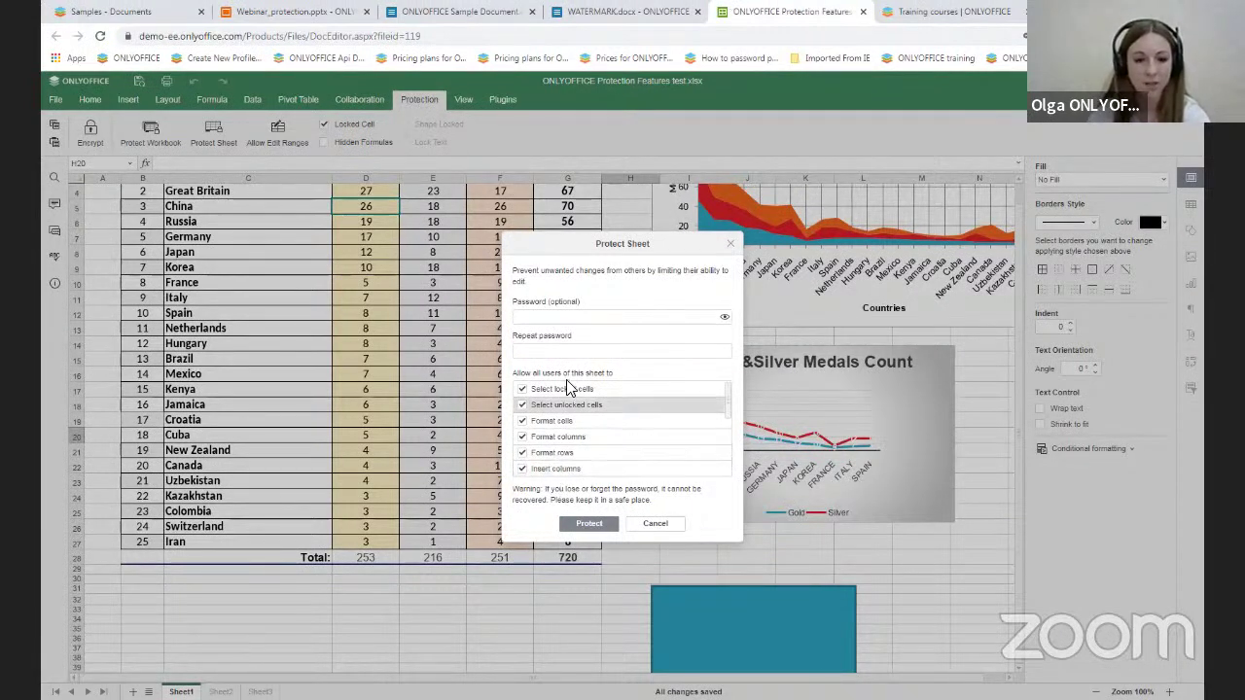
{"action": "left_click", "coordinate": [572, 317]}
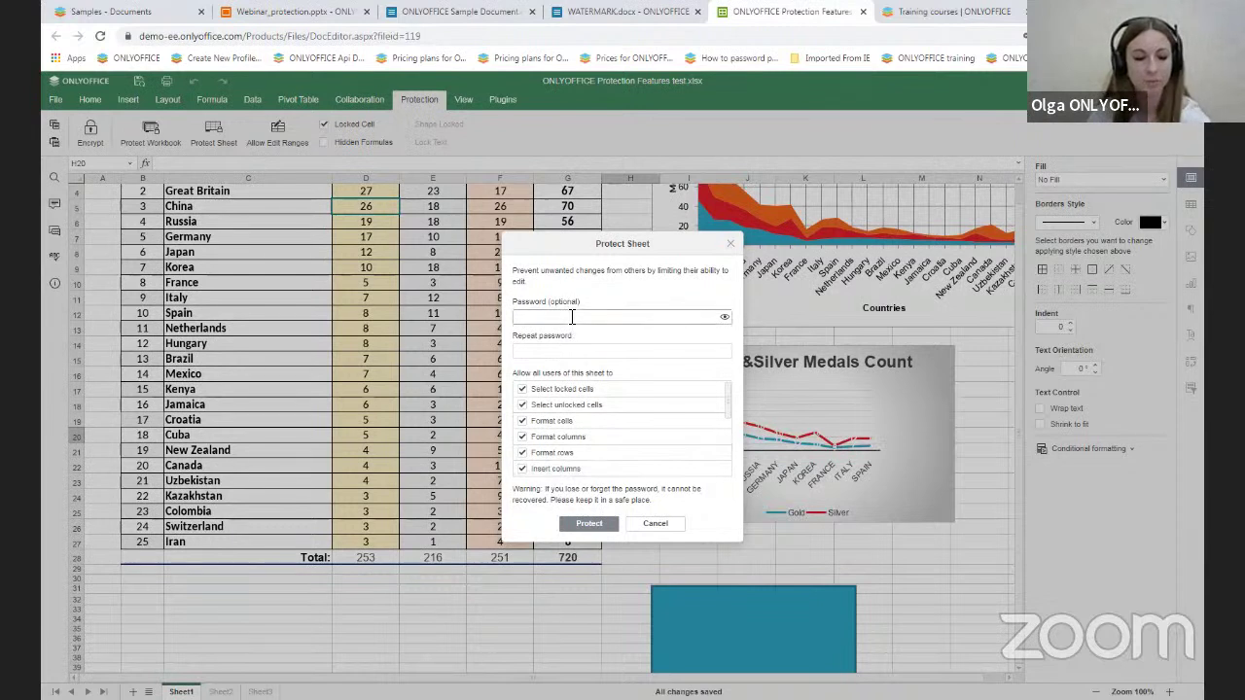
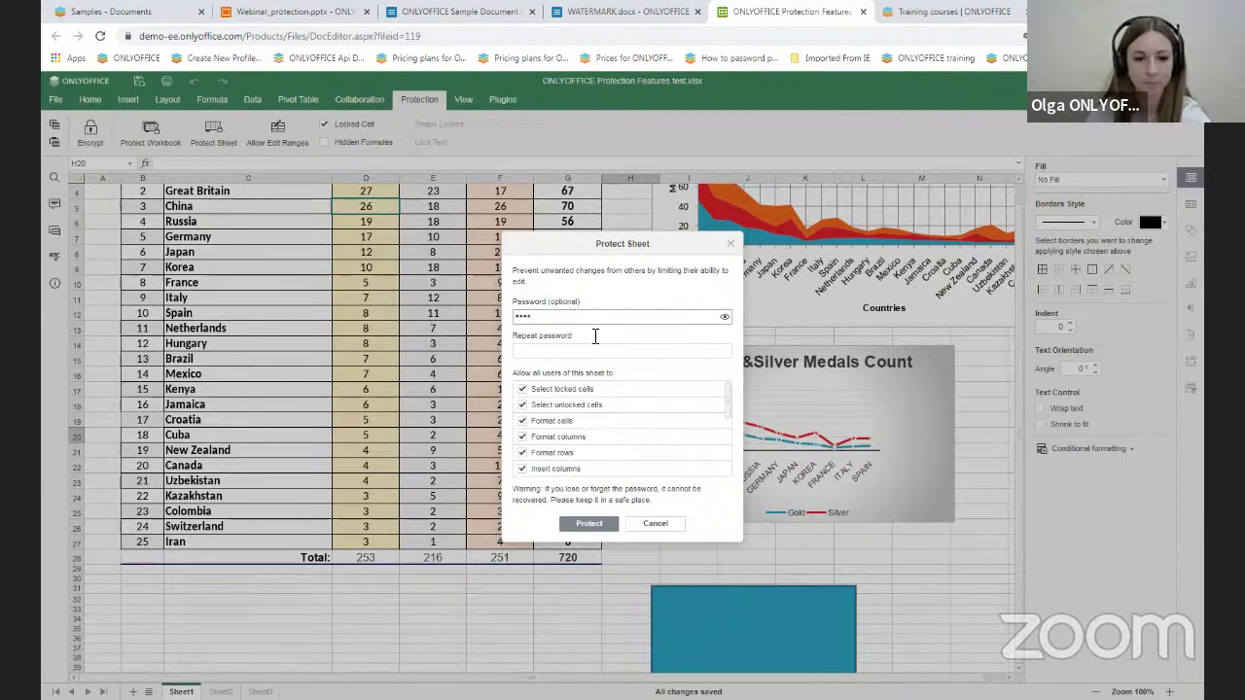
{"action": "key", "text": "Tab"}
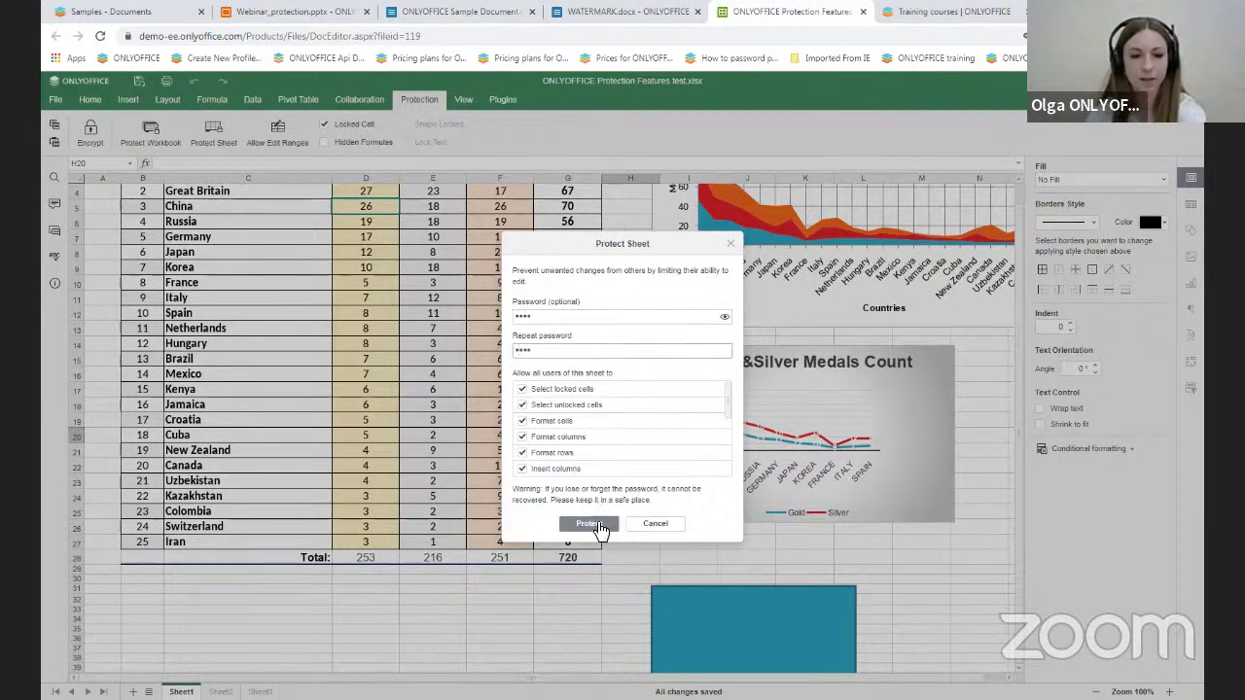
{"action": "left_click", "coordinate": [590, 523]}
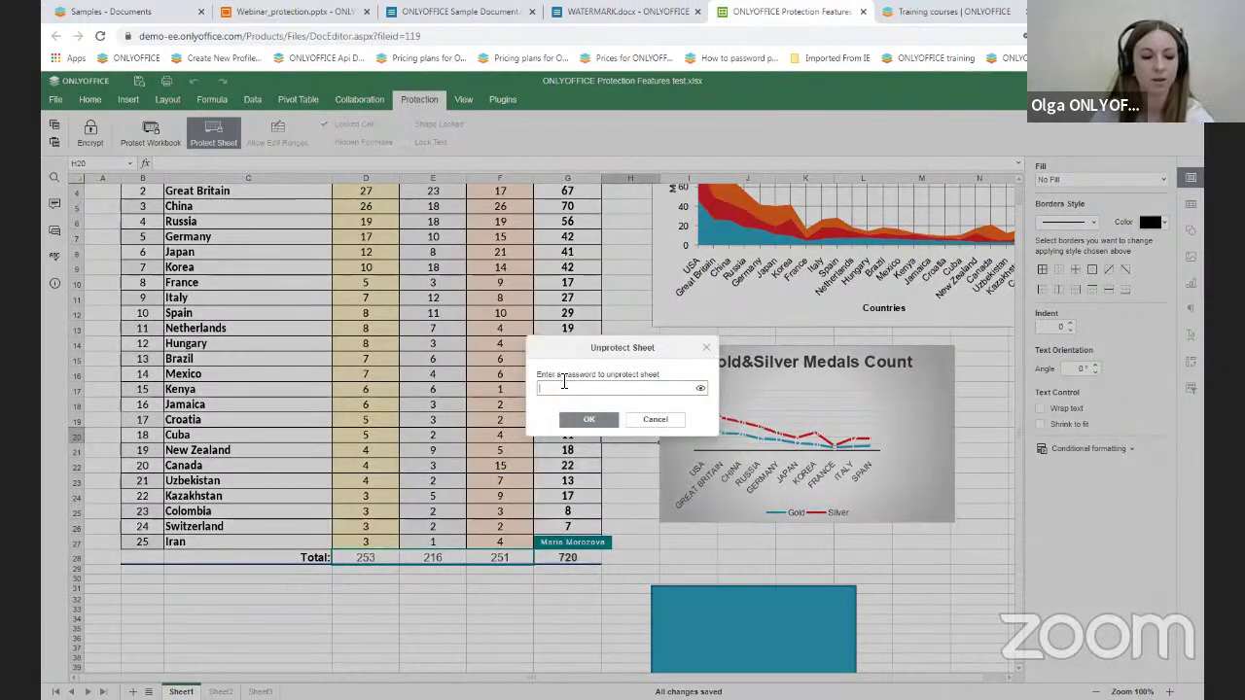
Step: Unprotect Sheet1 with its password, delete the 'test' editable range, and turn on Hidden Formulas
{"action": "type", "text": "****"}
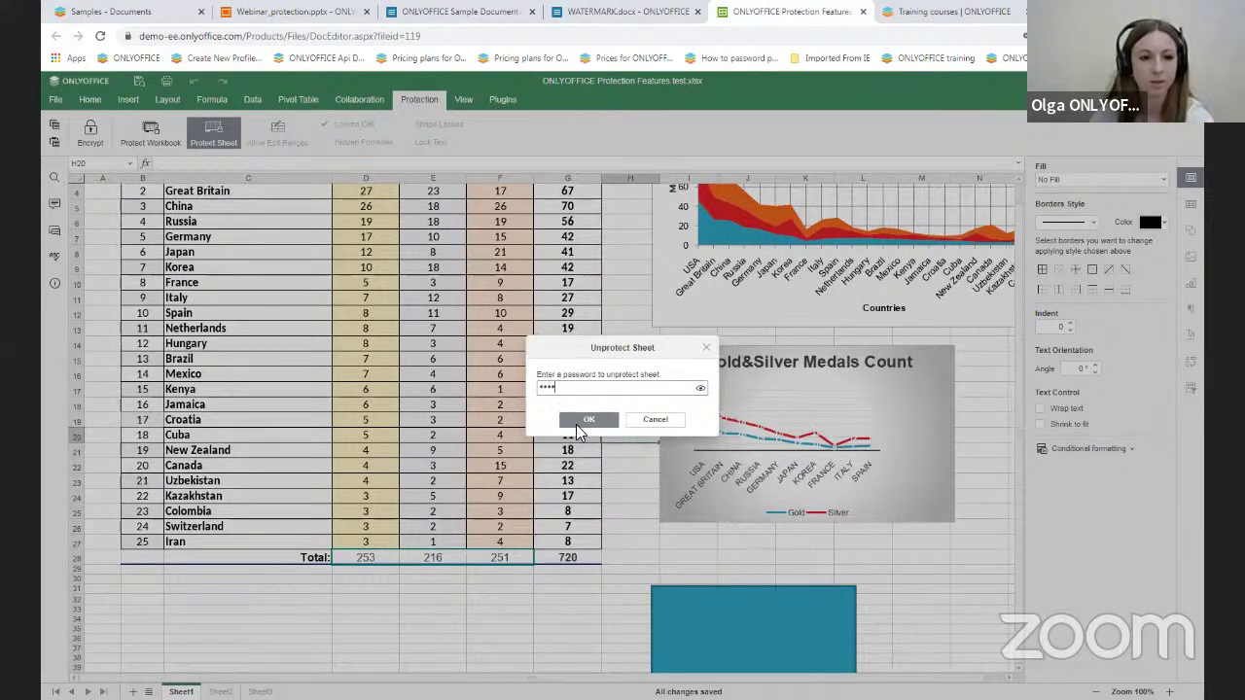
{"action": "left_click", "coordinate": [589, 419]}
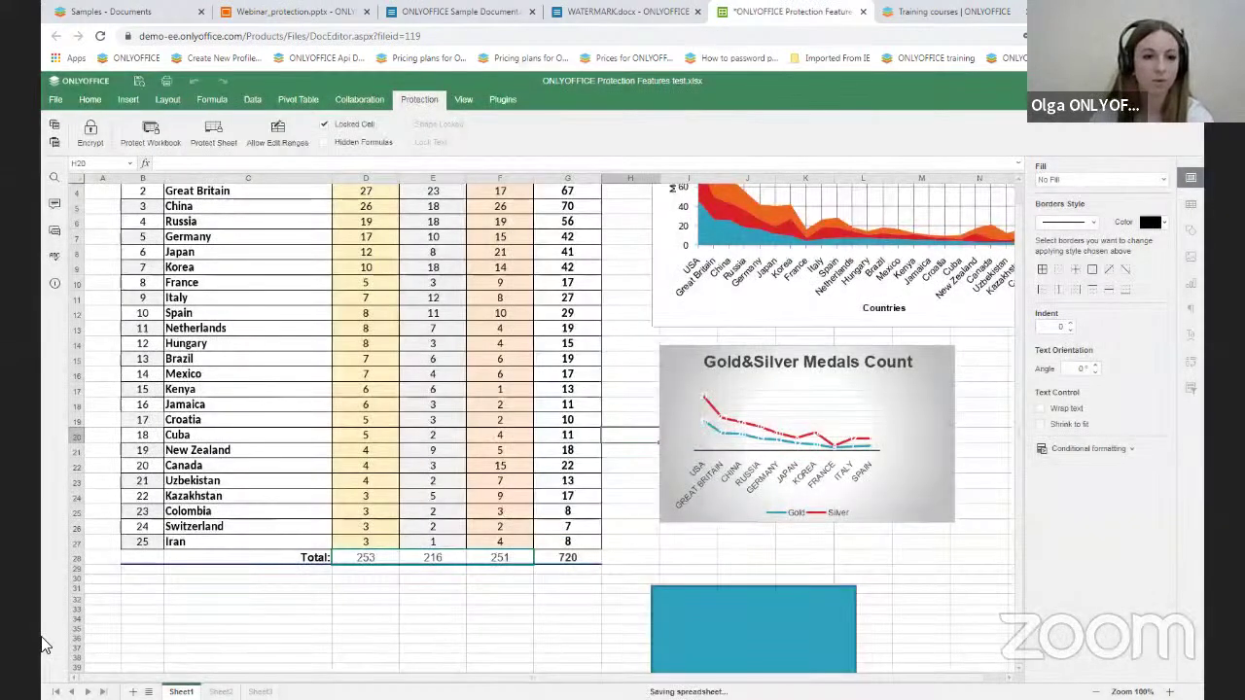
{"action": "left_click", "coordinate": [271, 134]}
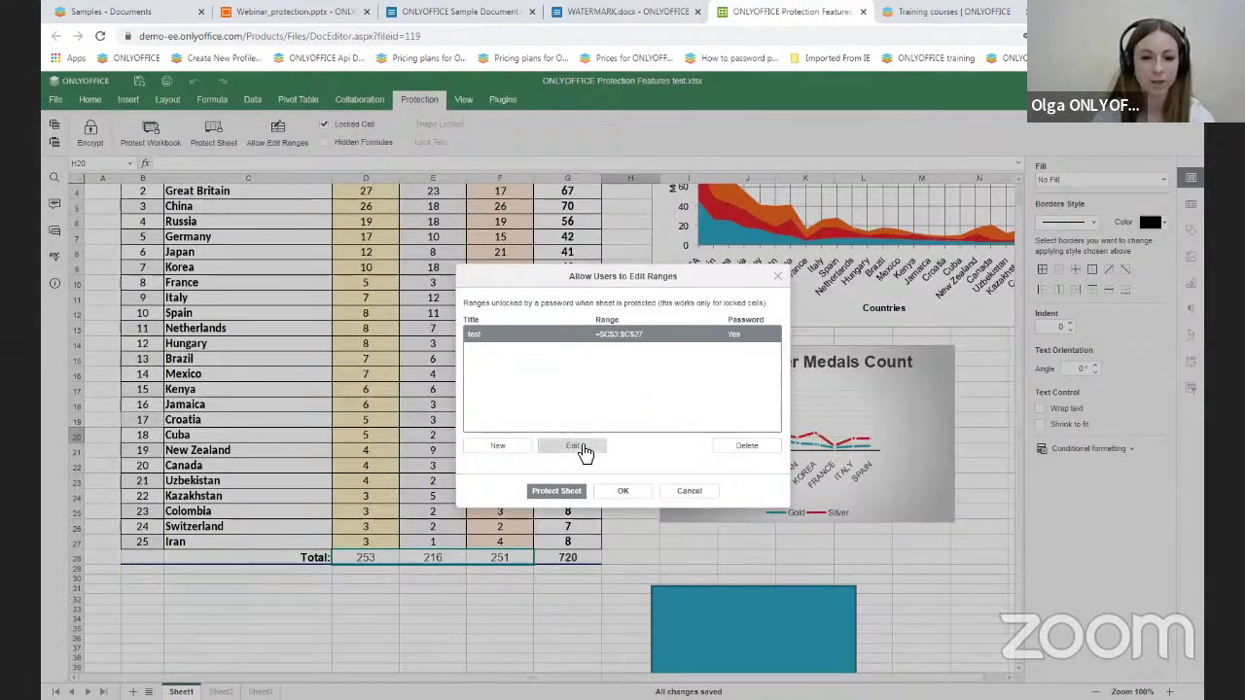
{"action": "left_click", "coordinate": [744, 449]}
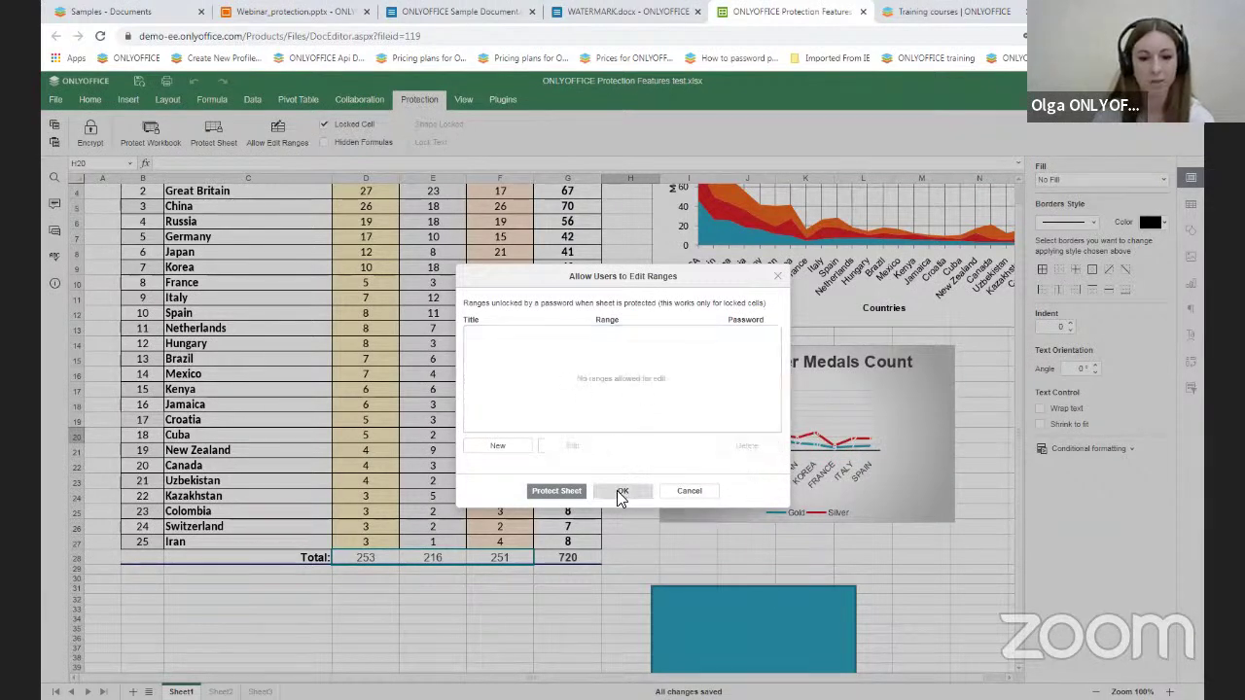
{"action": "left_click", "coordinate": [621, 494]}
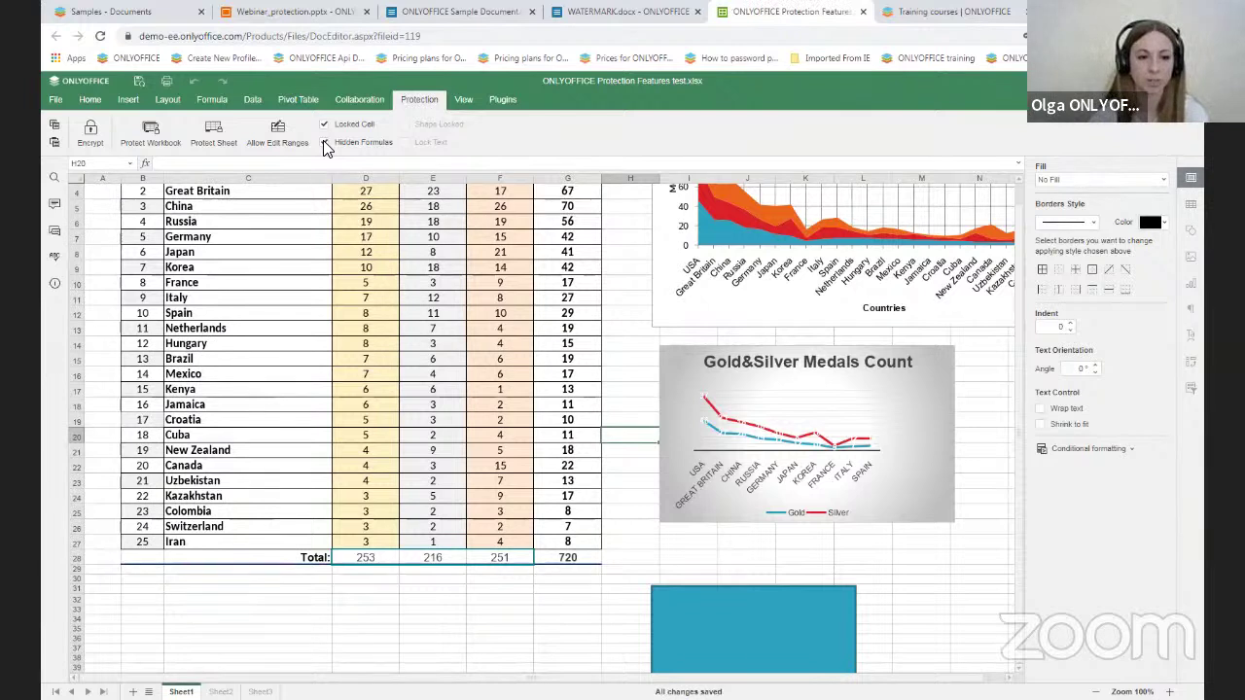
{"action": "left_click", "coordinate": [325, 143]}
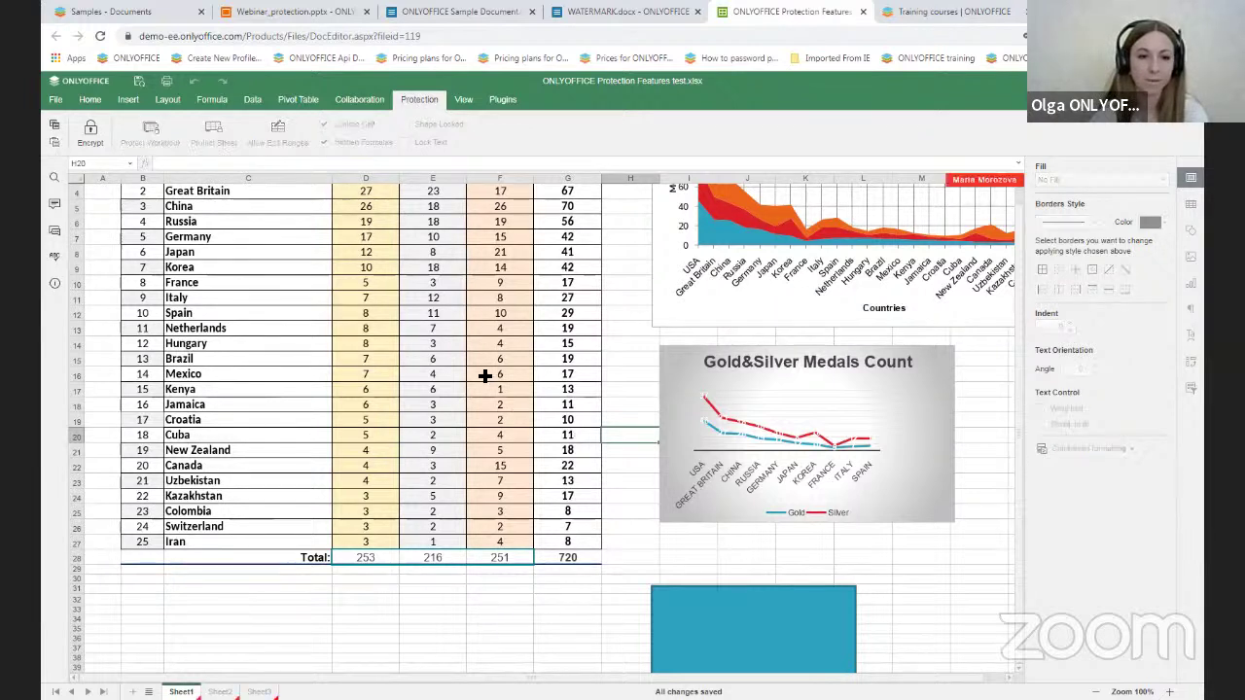
{"action": "left_click", "coordinate": [426, 560]}
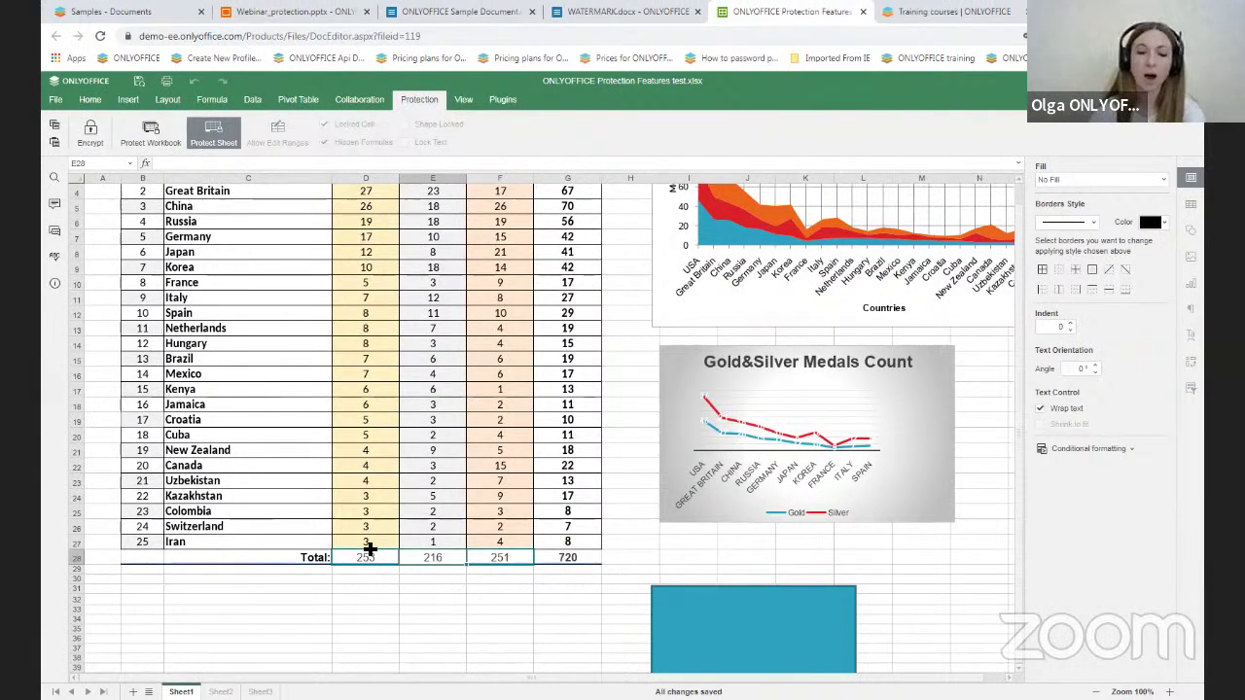
{"action": "left_click", "coordinate": [56, 100]}
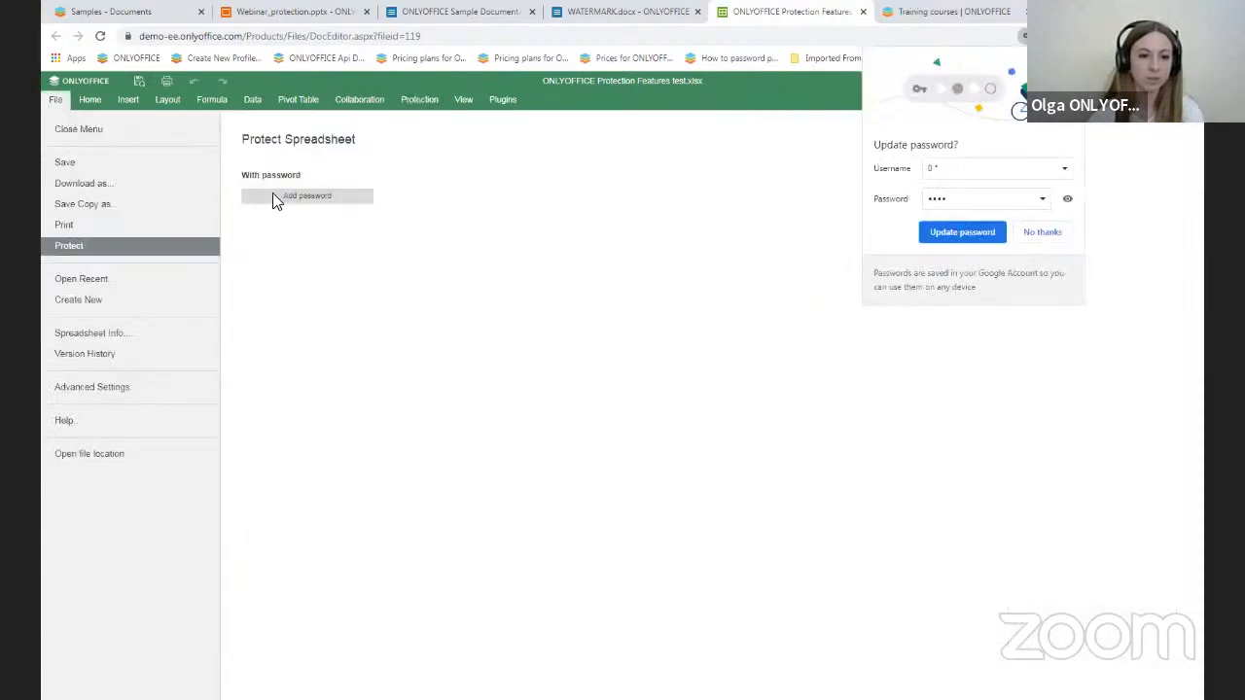
Step: Add an opening password to the medal spreadsheet, then return to the Samples documents list
{"action": "left_click", "coordinate": [272, 194]}
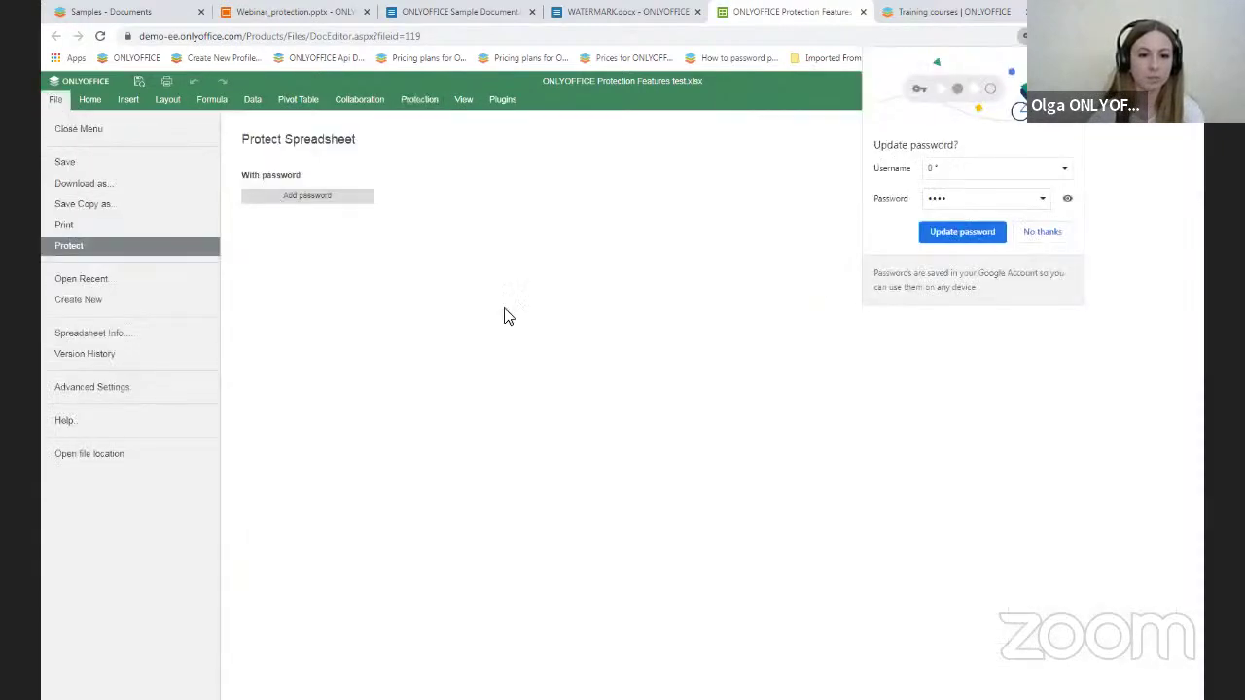
{"action": "left_click", "coordinate": [571, 370]}
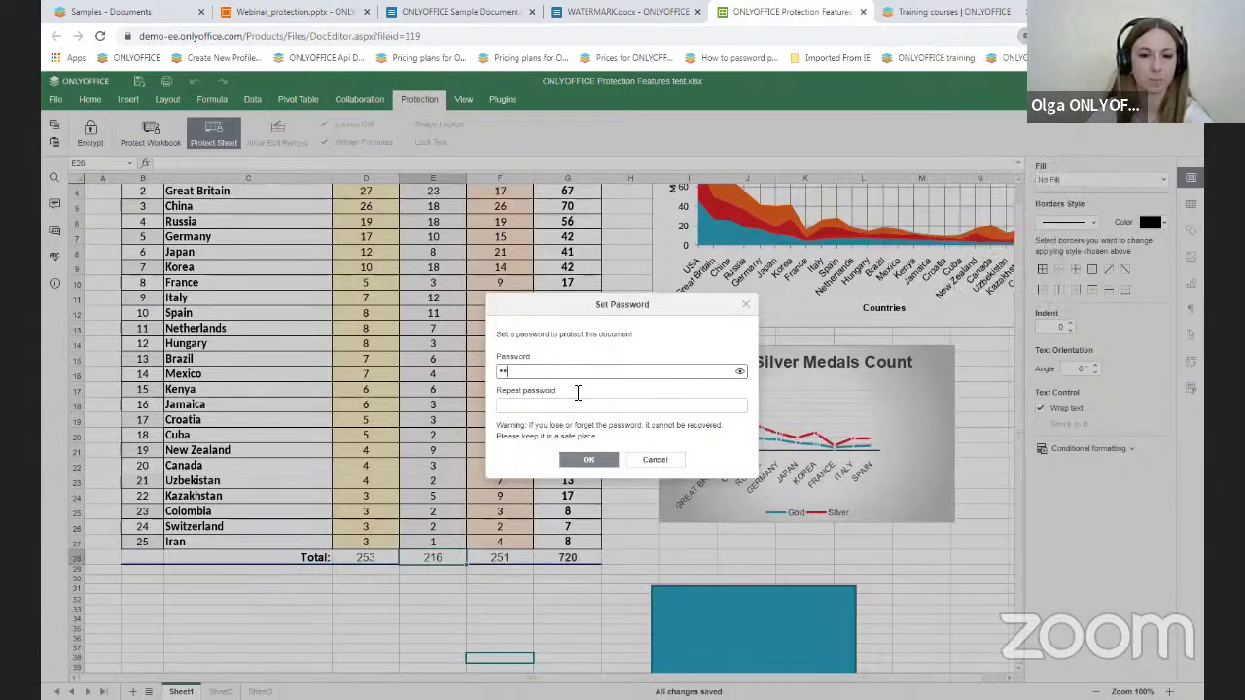
{"action": "left_click", "coordinate": [575, 405]}
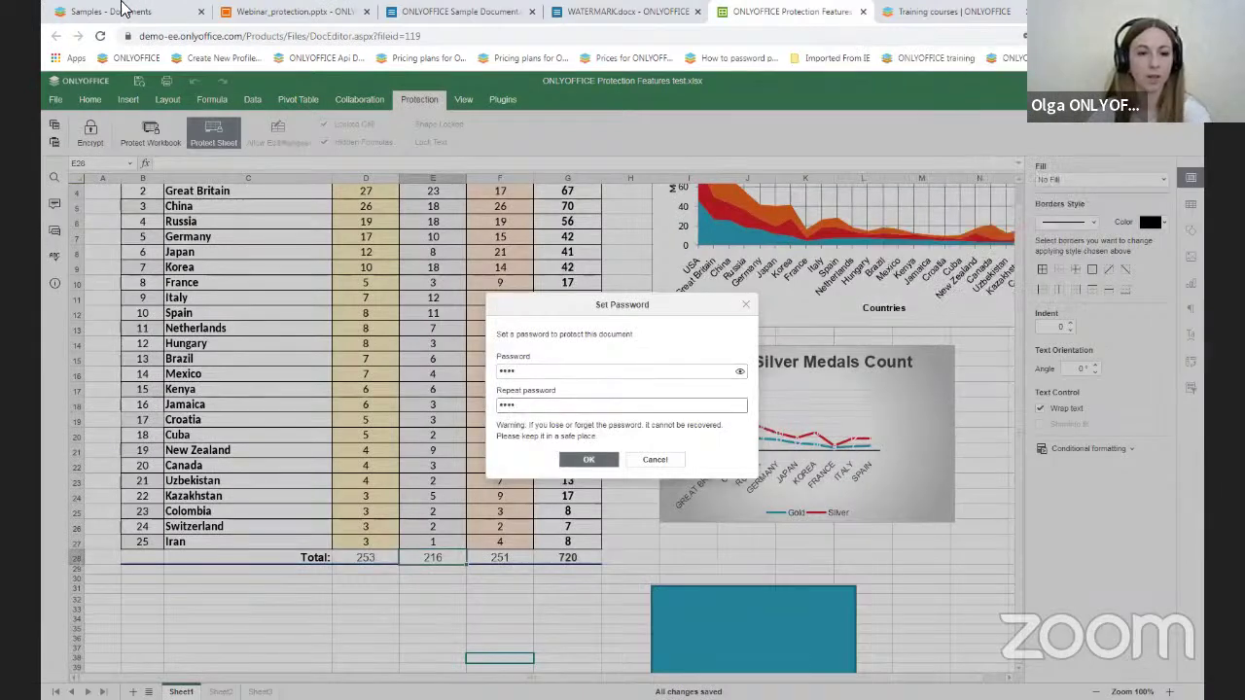
{"action": "key", "text": "ctrl+1"}
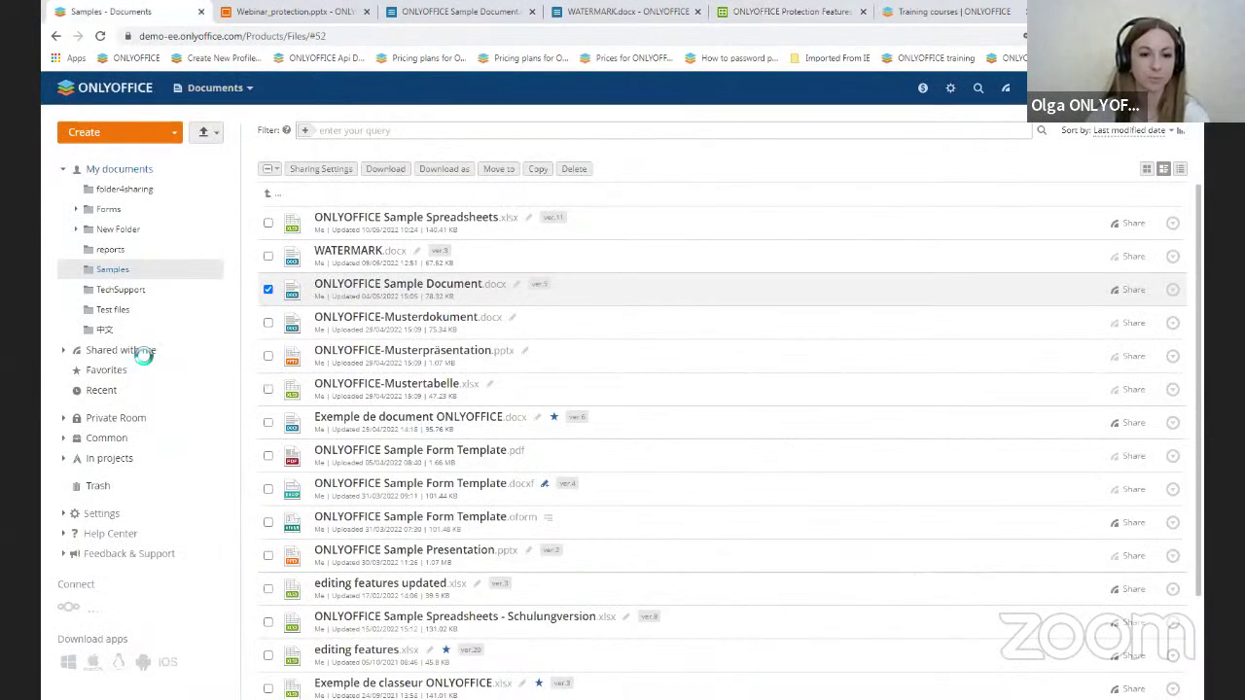
Step: Reopen the encrypted medal spreadsheet with its password and dismiss Chrome's save-password popup
{"action": "left_click", "coordinate": [425, 195]}
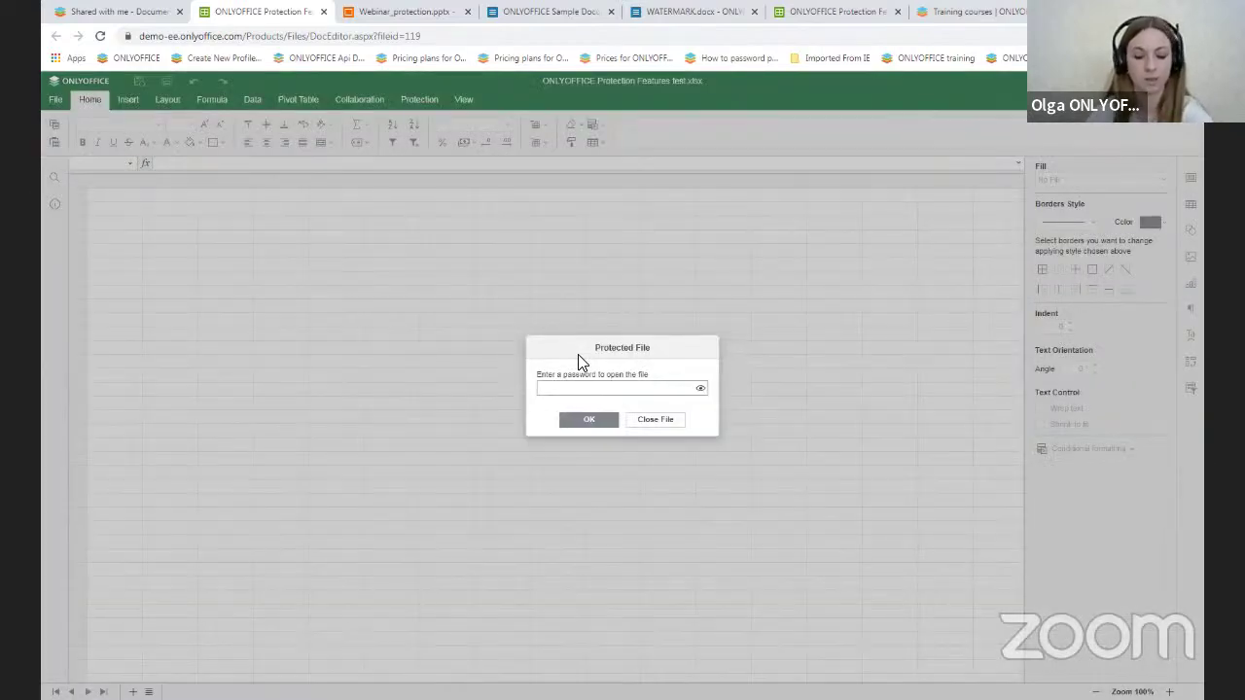
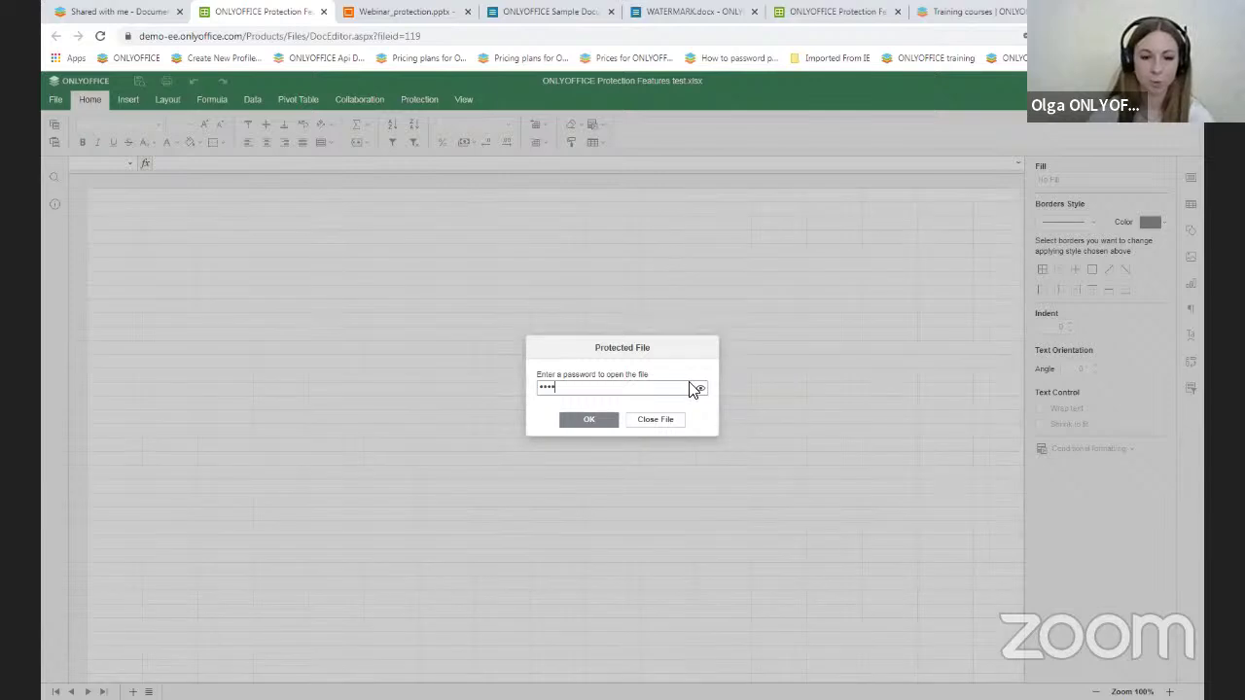
{"action": "left_click", "coordinate": [611, 426]}
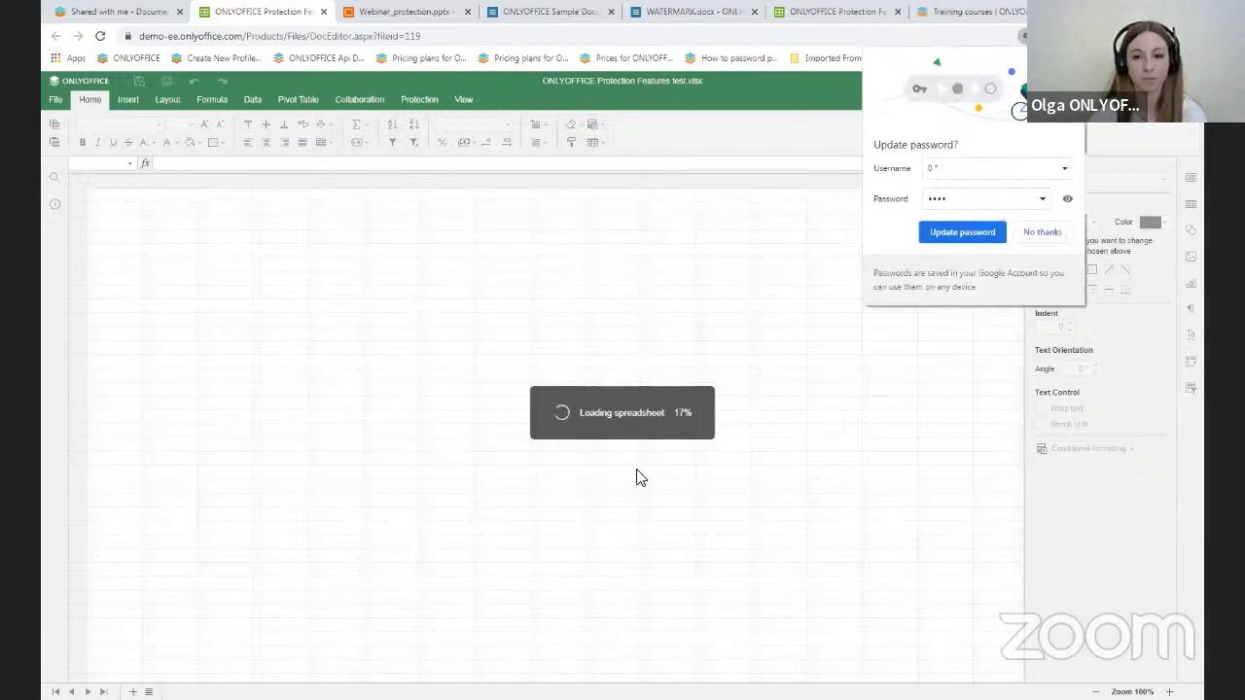
{"action": "left_click", "coordinate": [1051, 234]}
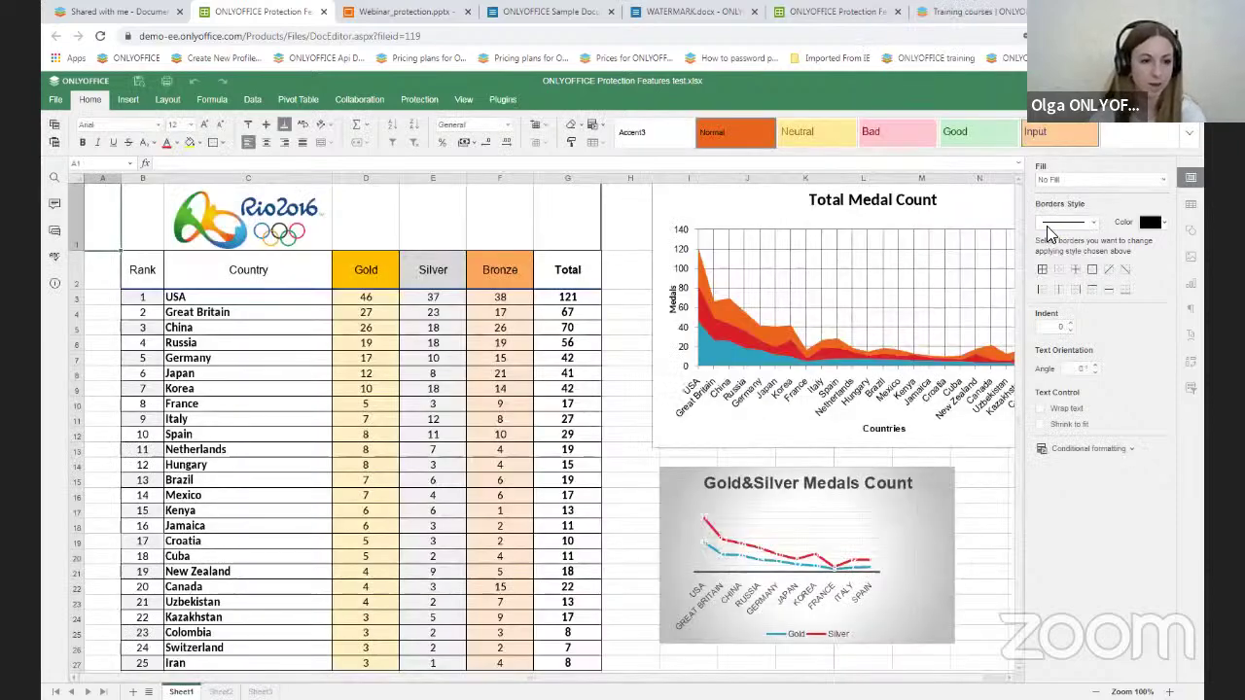
Step: Check the file's password status under File > Protect, then show the Change/Delete password options
{"action": "left_click", "coordinate": [56, 101]}
{"action": "left_click", "coordinate": [107, 245]}
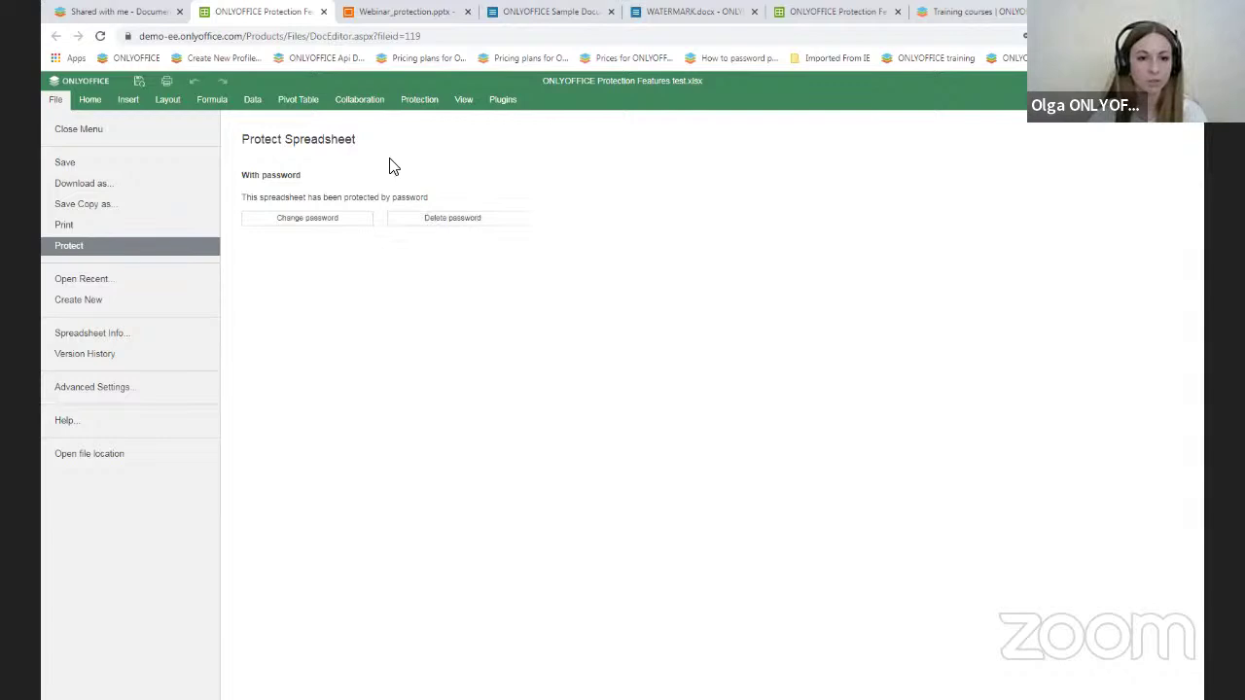
{"action": "left_click", "coordinate": [414, 100]}
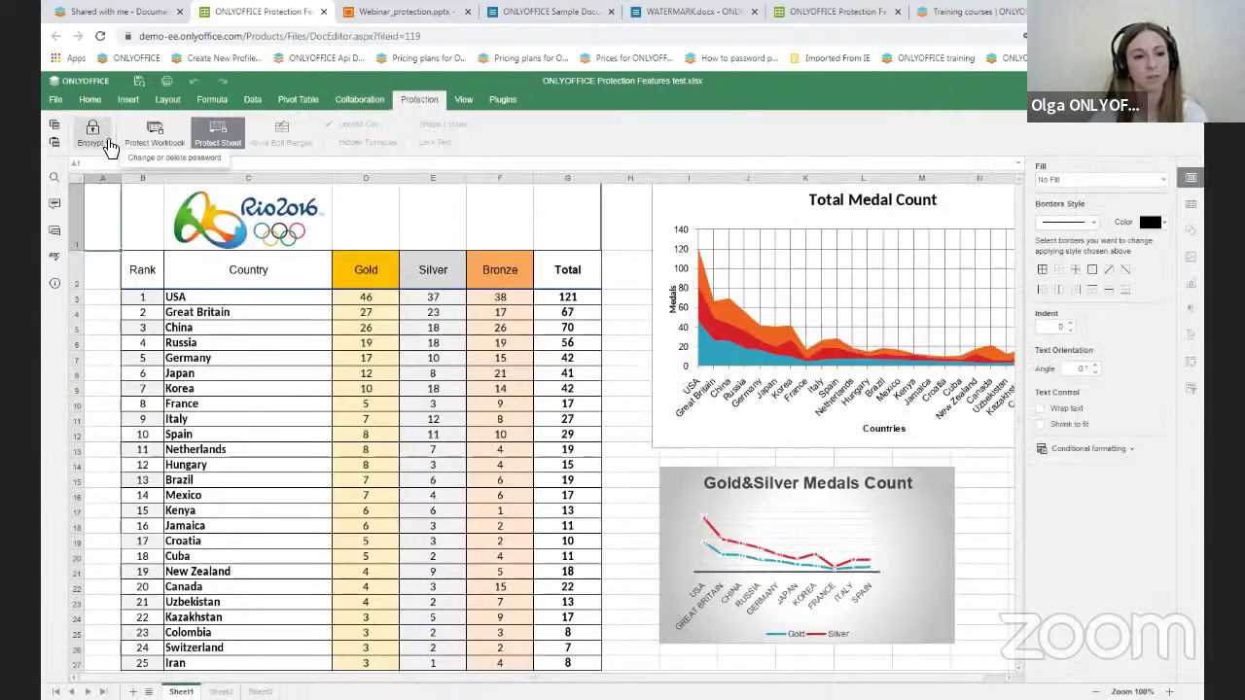
{"action": "left_click", "coordinate": [109, 145]}
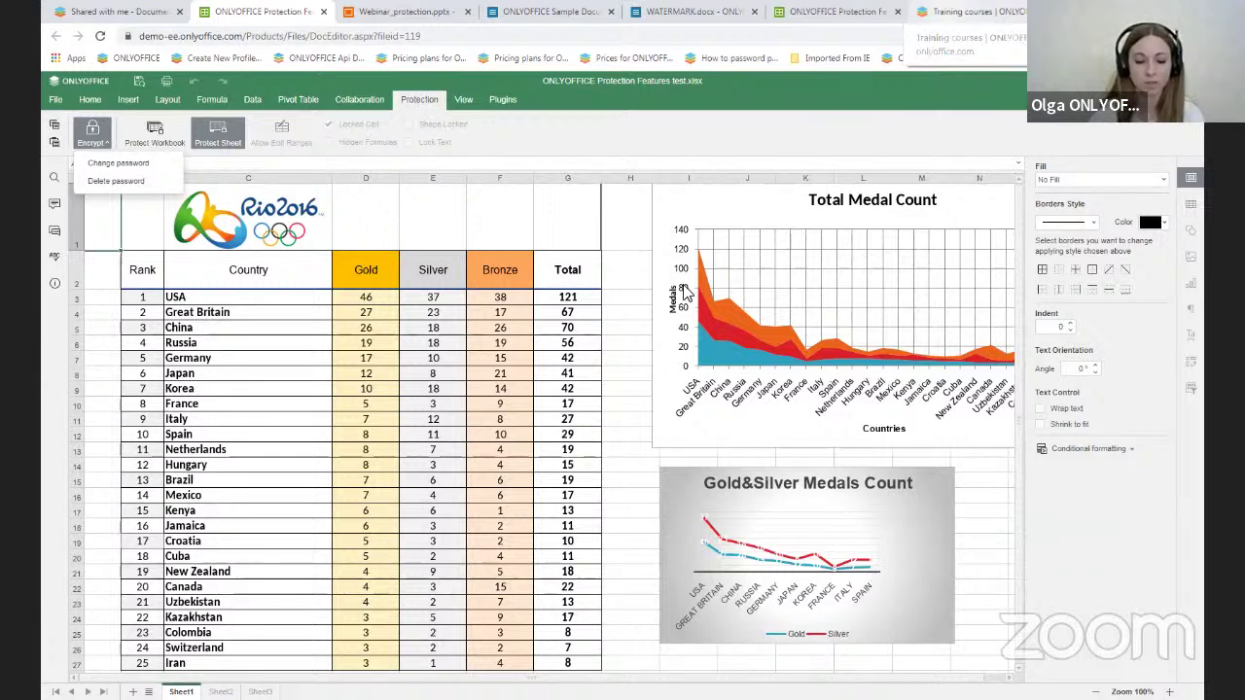
Step: Switch to the ONLYOFFICE Training courses page and scroll down to the module cards
{"action": "key", "text": "ctrl+9"}
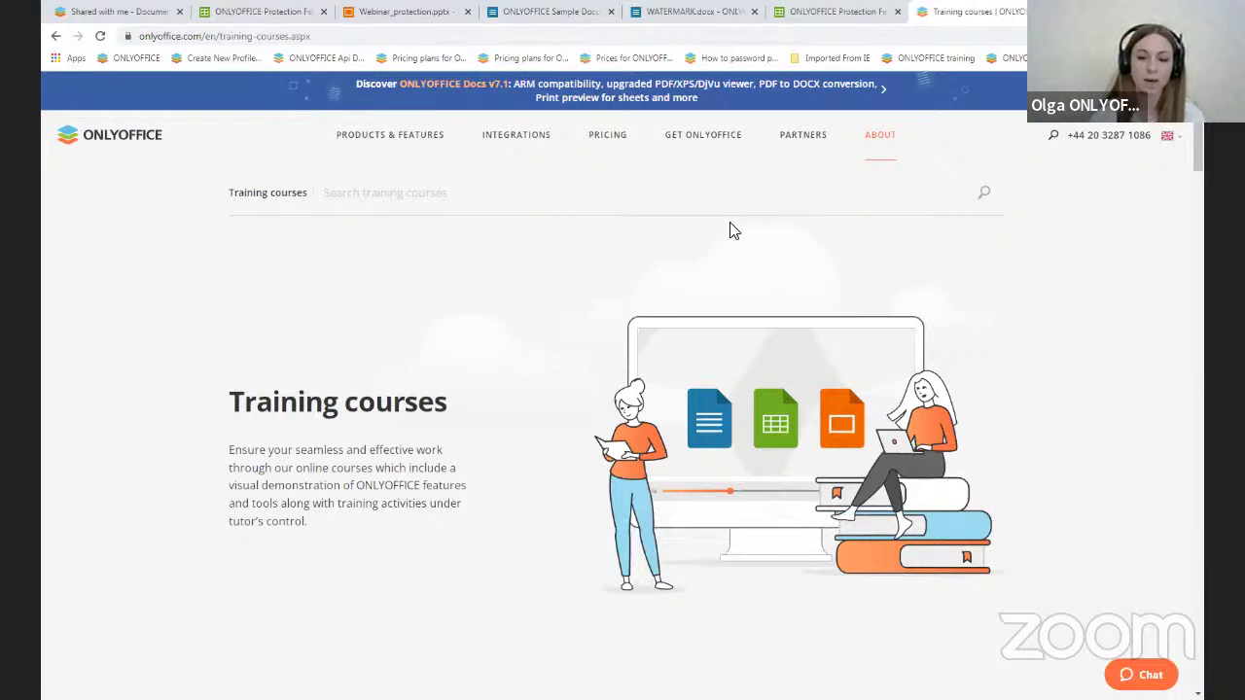
{"action": "mouse_move", "coordinate": [893, 143]}
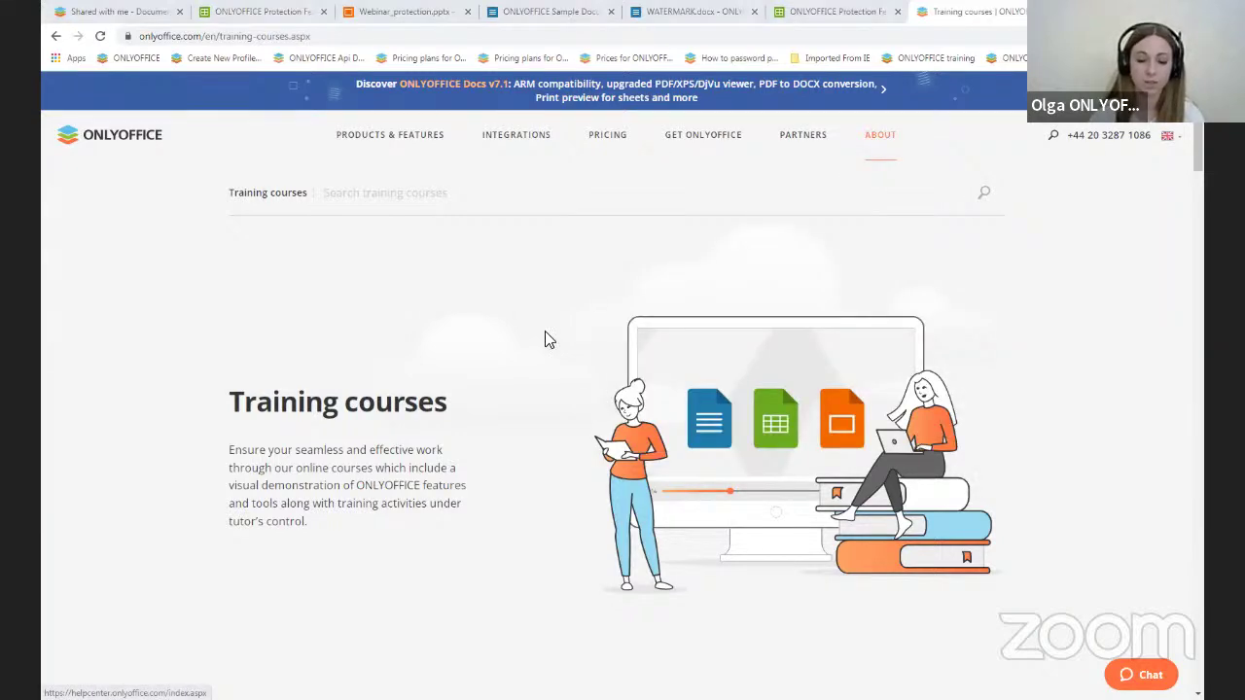
{"action": "scroll", "coordinate": [533, 369], "scroll_direction": "down", "scroll_amount": 5}
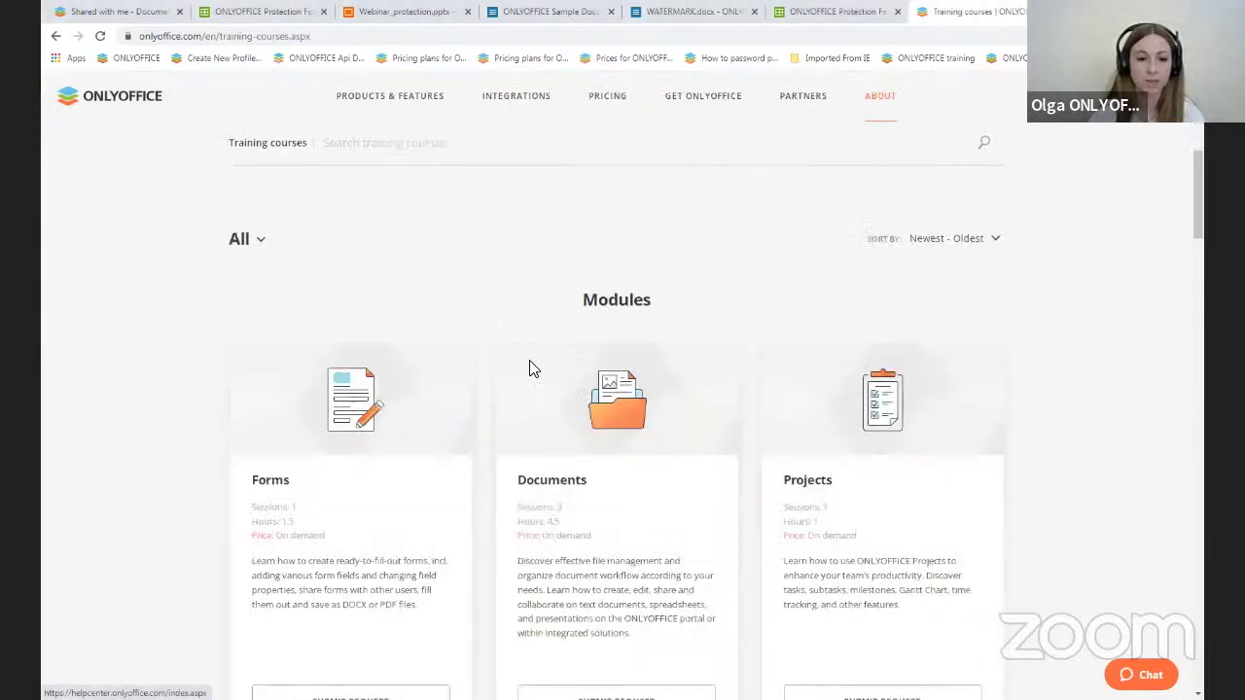
{"action": "scroll", "coordinate": [506, 374], "scroll_direction": "down", "scroll_amount": 3}
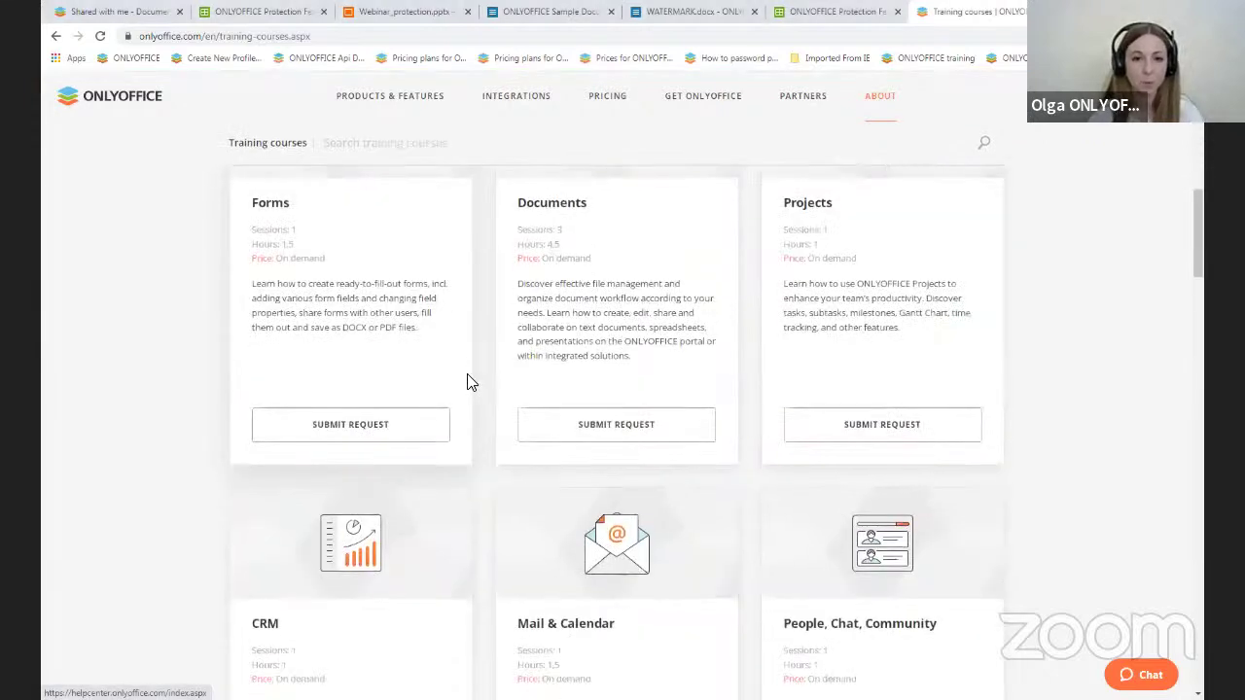